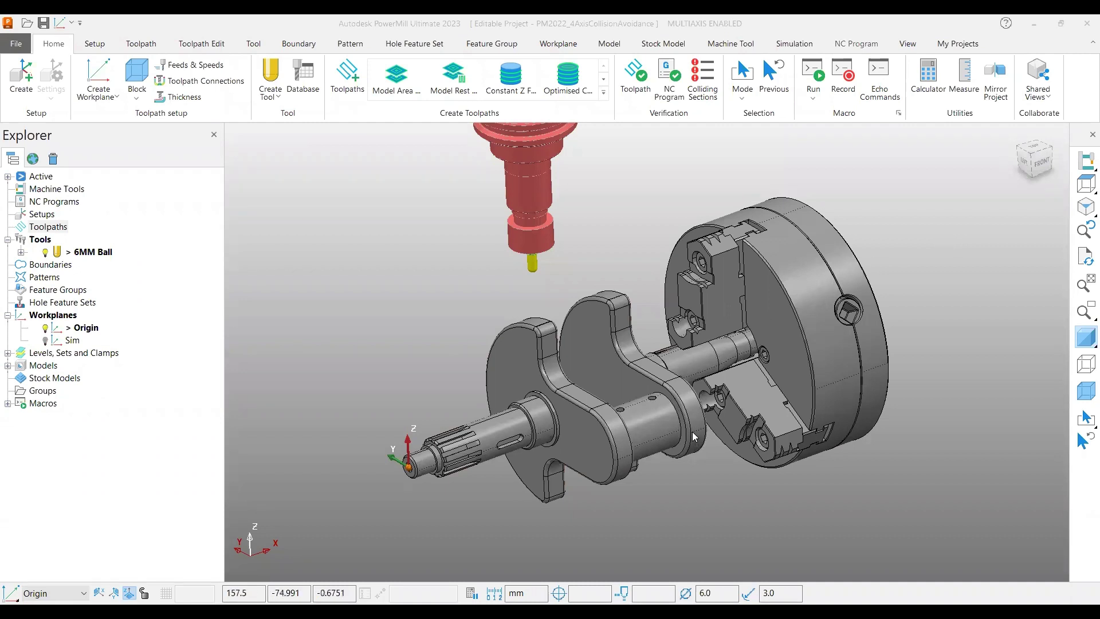
# - Inspect the crankshaft in the chuck, then start a Rotary Finishing toolpath from the Finishing strategies
pyautogui.keyDown('shift'); pyautogui.moveTo(707, 434); pyautogui.dragTo(711, 409, button='middle'); pyautogui.keyUp('shift')
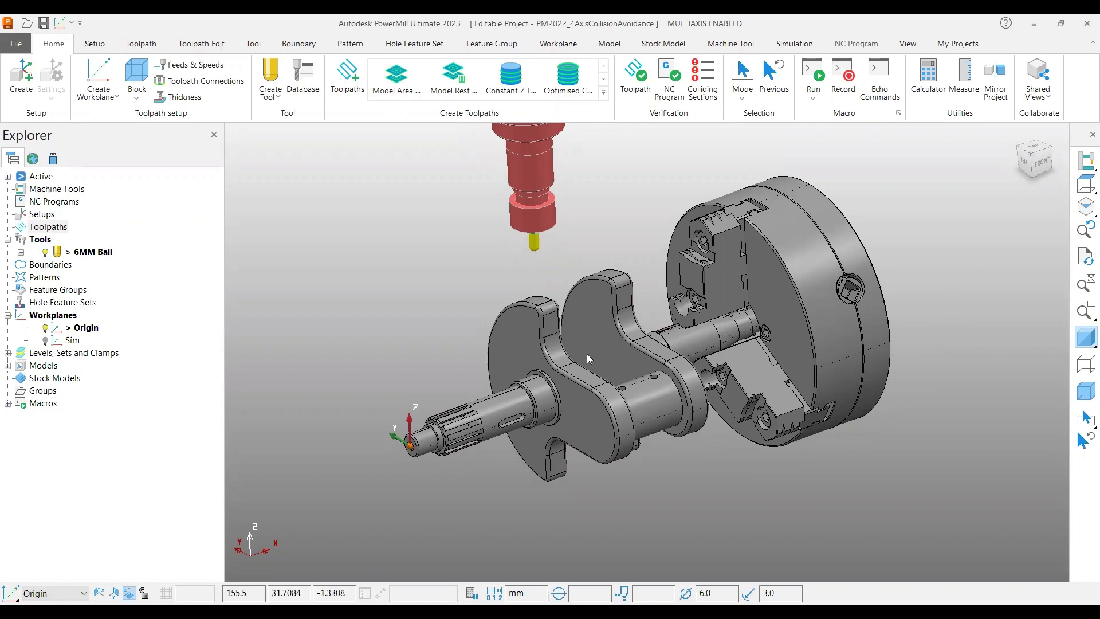
pyautogui.scroll(2, 587, 352)
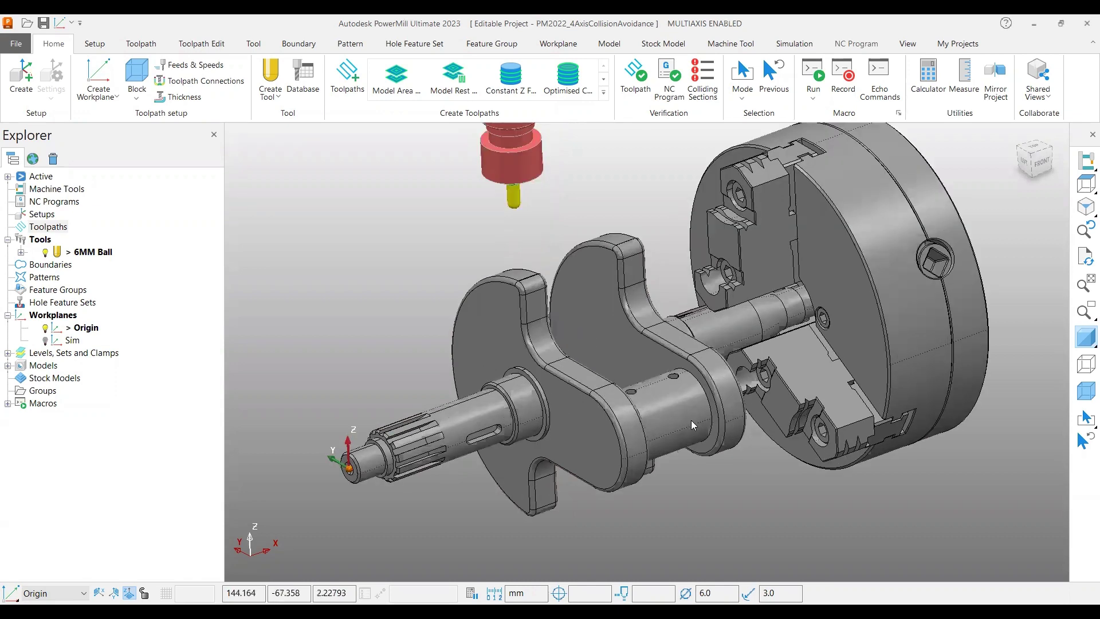
pyautogui.moveTo(691, 421); pyautogui.dragTo(765, 253, button='middle')
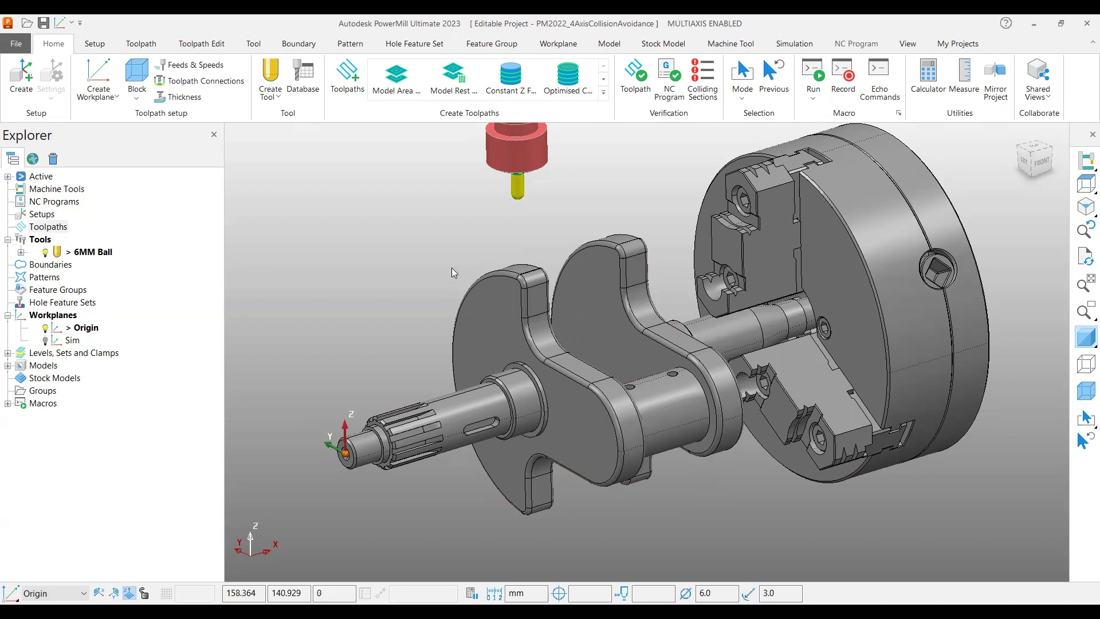
pyautogui.click(351, 85)
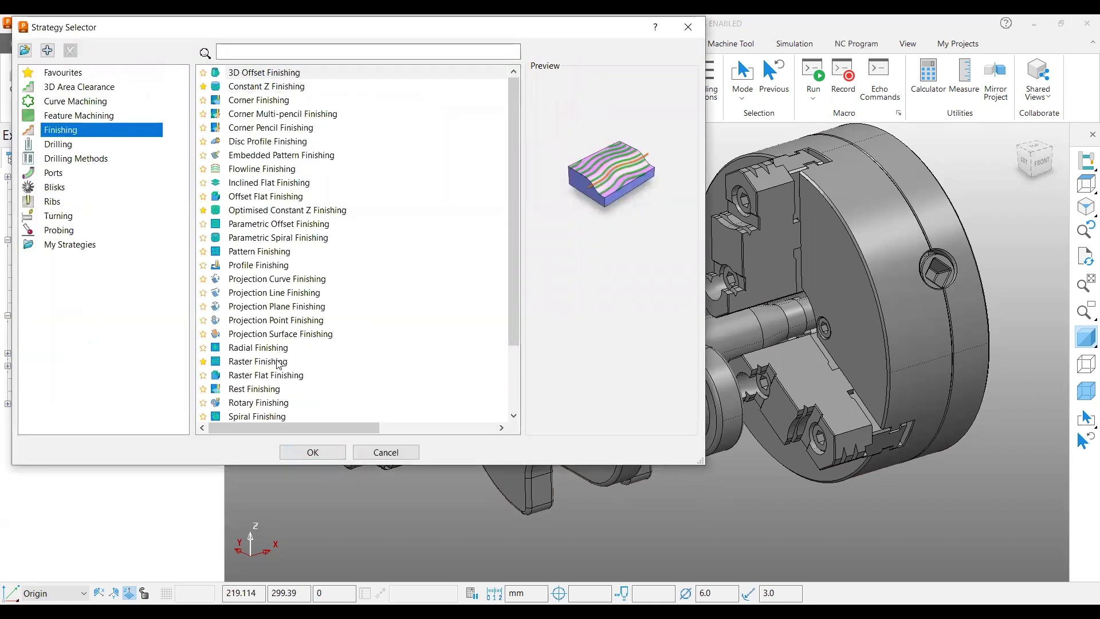
pyautogui.click(265, 403)
pyautogui.click(318, 454)
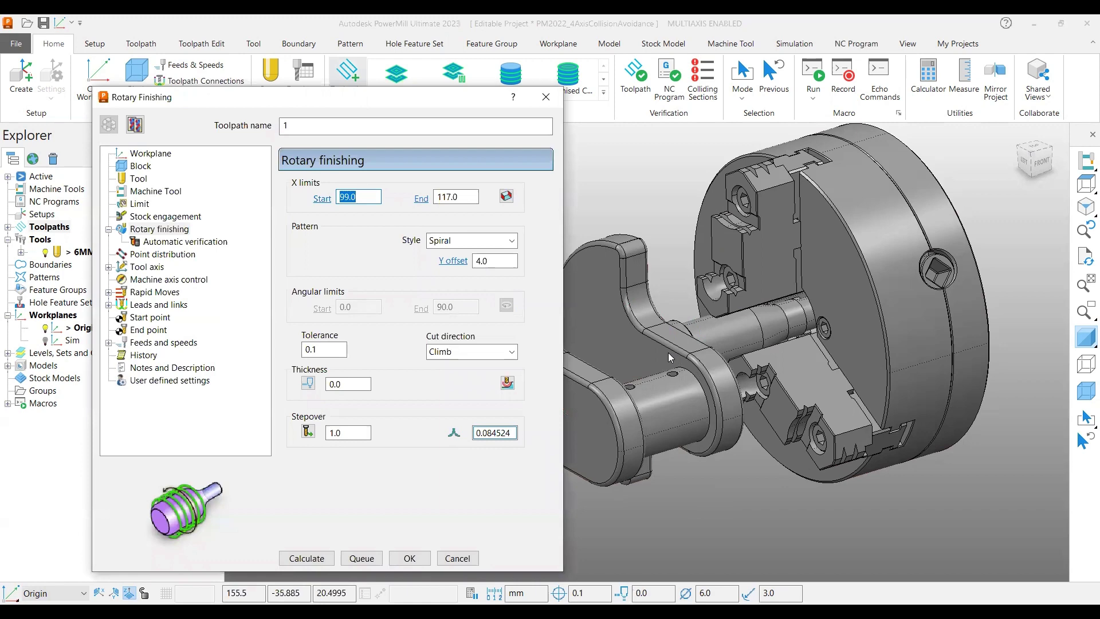
# - Confirm the toolpath uses the 6MM Ball tool, then display the stock block around the crankshaft
pyautogui.keyDown('shift'); pyautogui.moveTo(668, 353); pyautogui.dragTo(876, 324, button='middle'); pyautogui.keyUp('shift')
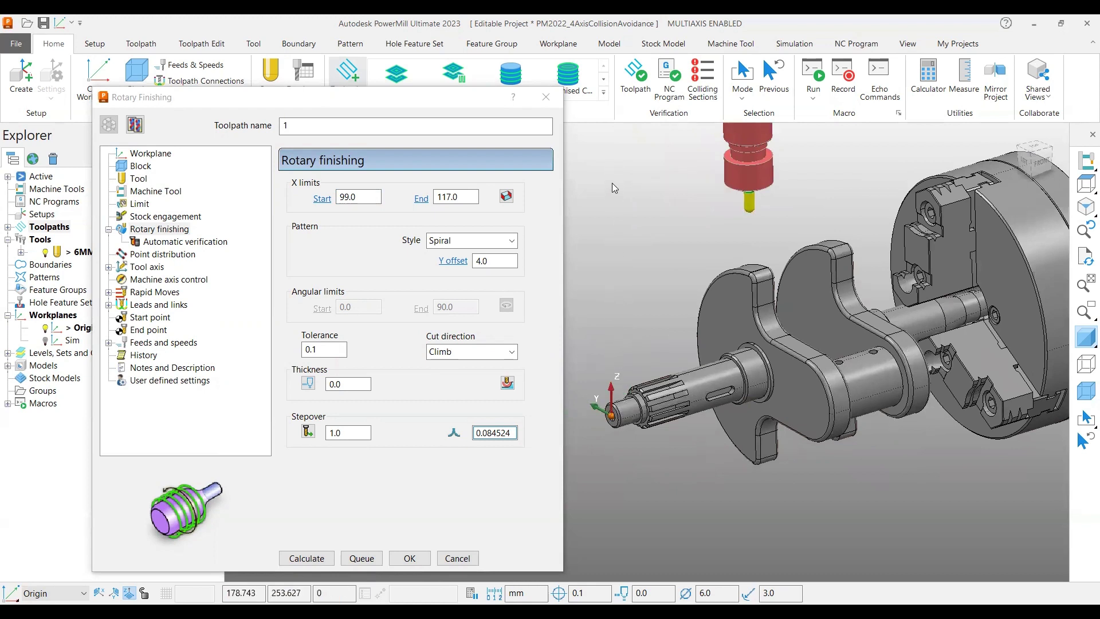
pyautogui.keyDown('shift'); pyautogui.moveTo(783, 366); pyautogui.dragTo(743, 361, button='middle'); pyautogui.keyUp('shift')
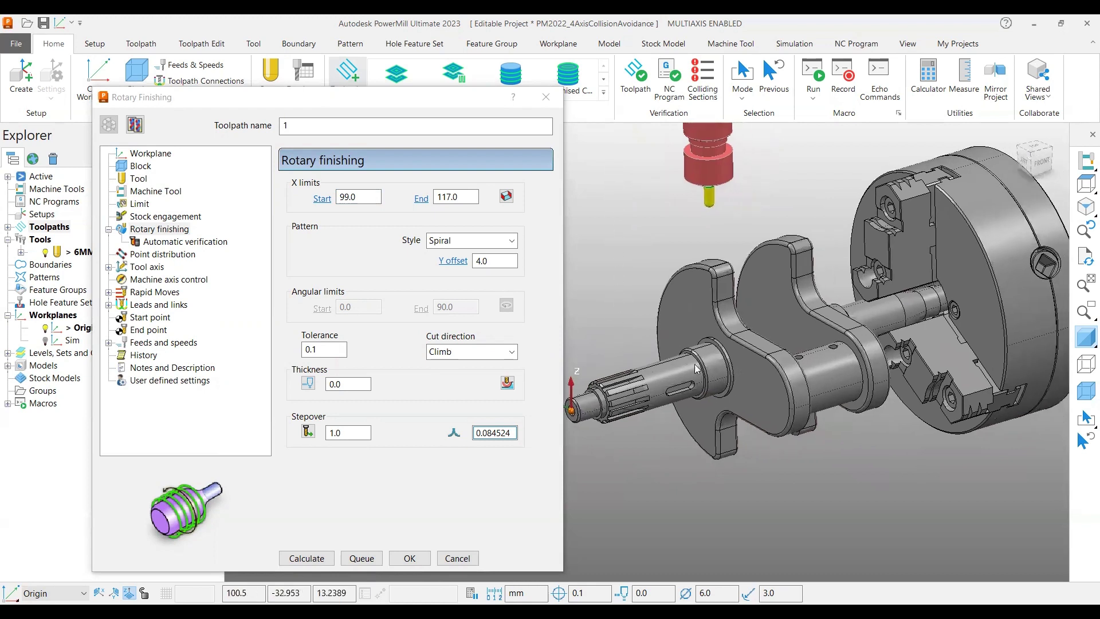
pyautogui.click(132, 181)
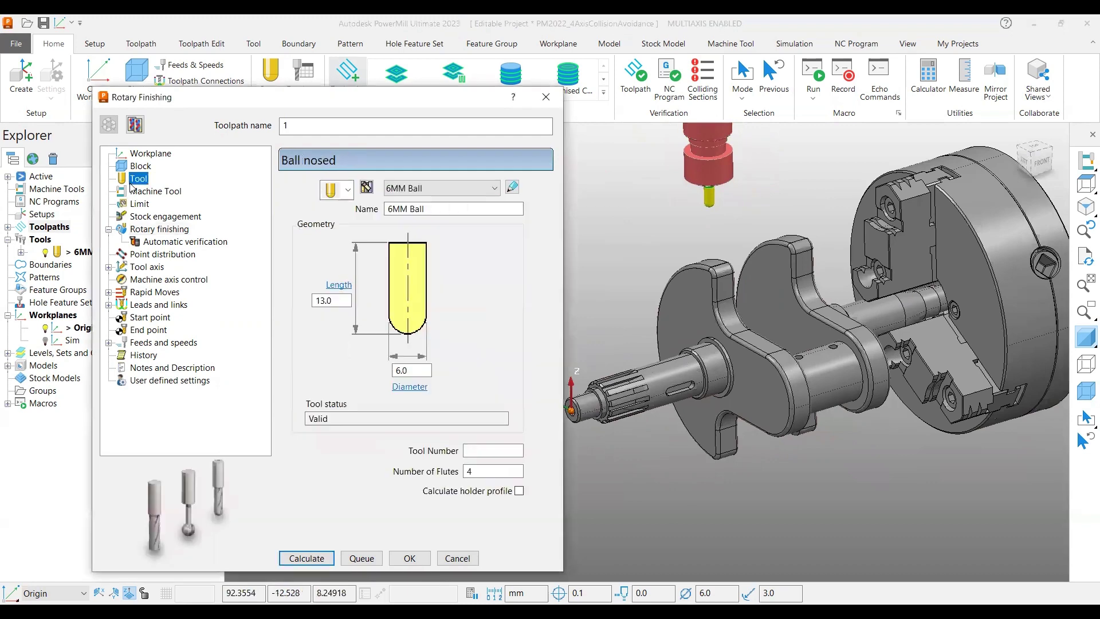
pyautogui.click(148, 228)
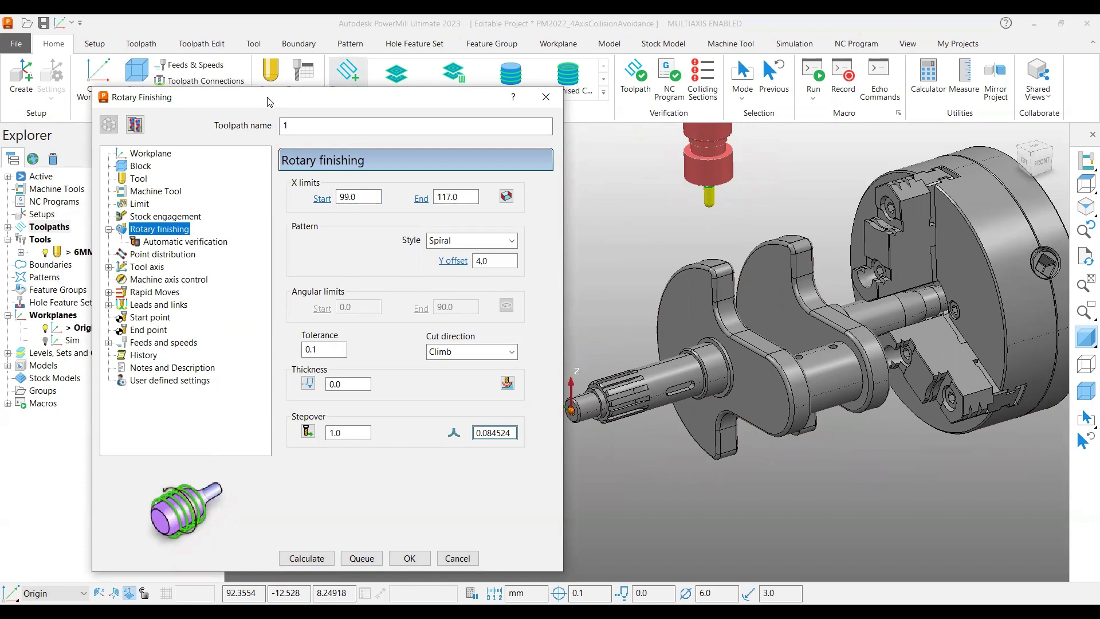
pyautogui.moveTo(269, 102); pyautogui.dragTo(205, 78)
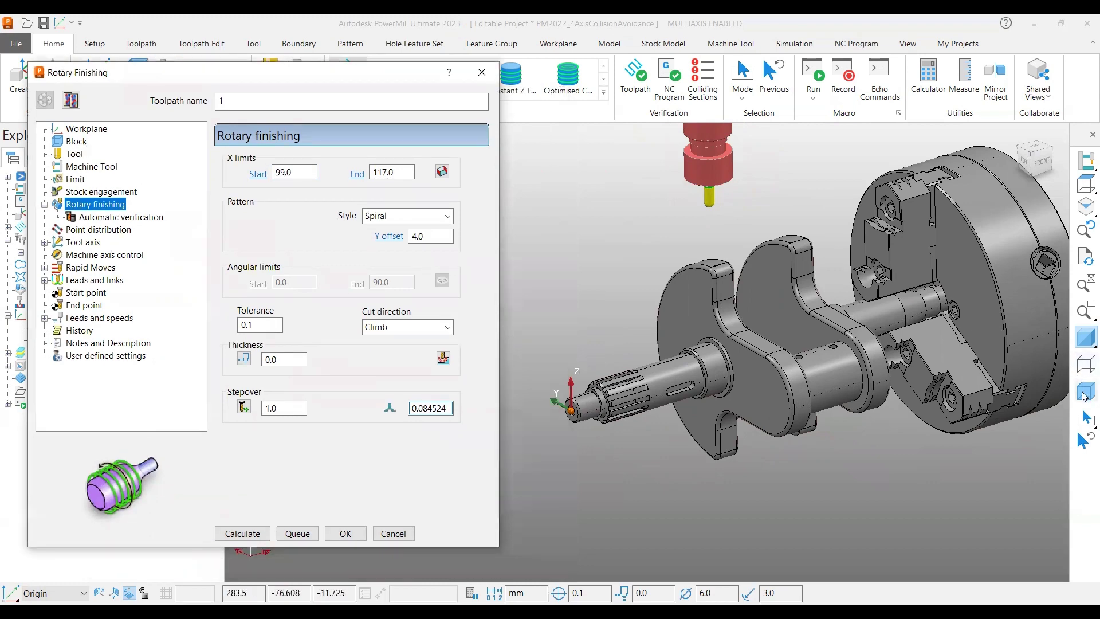
pyautogui.click(1084, 394)
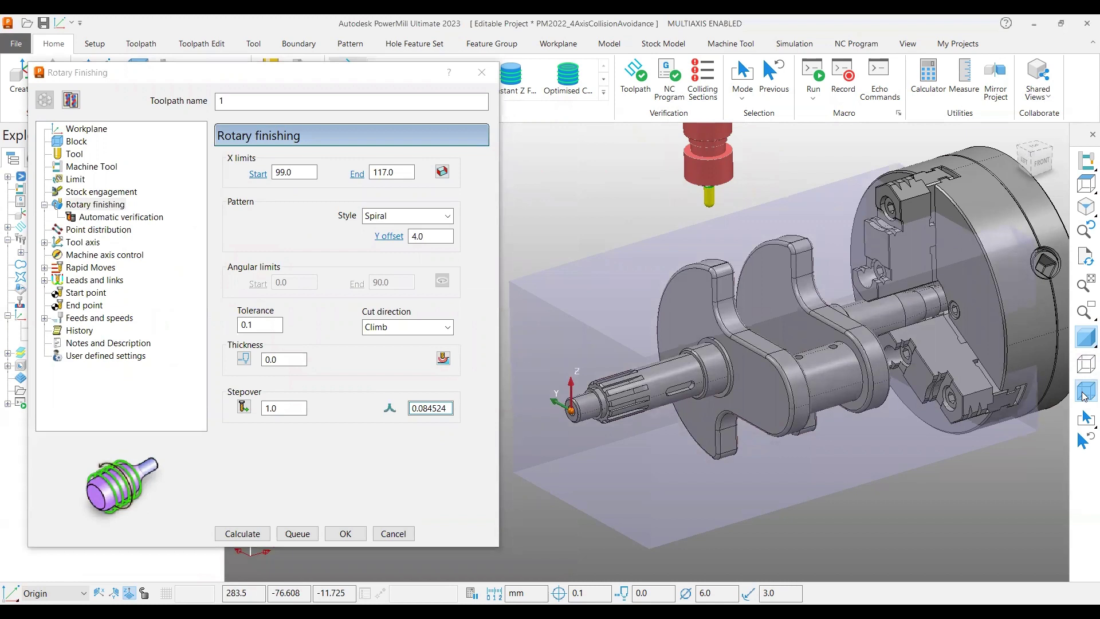
# - Hide the stock block and examine the crankshaft region between X 99.0 and 117.0
pyautogui.click(1084, 394)
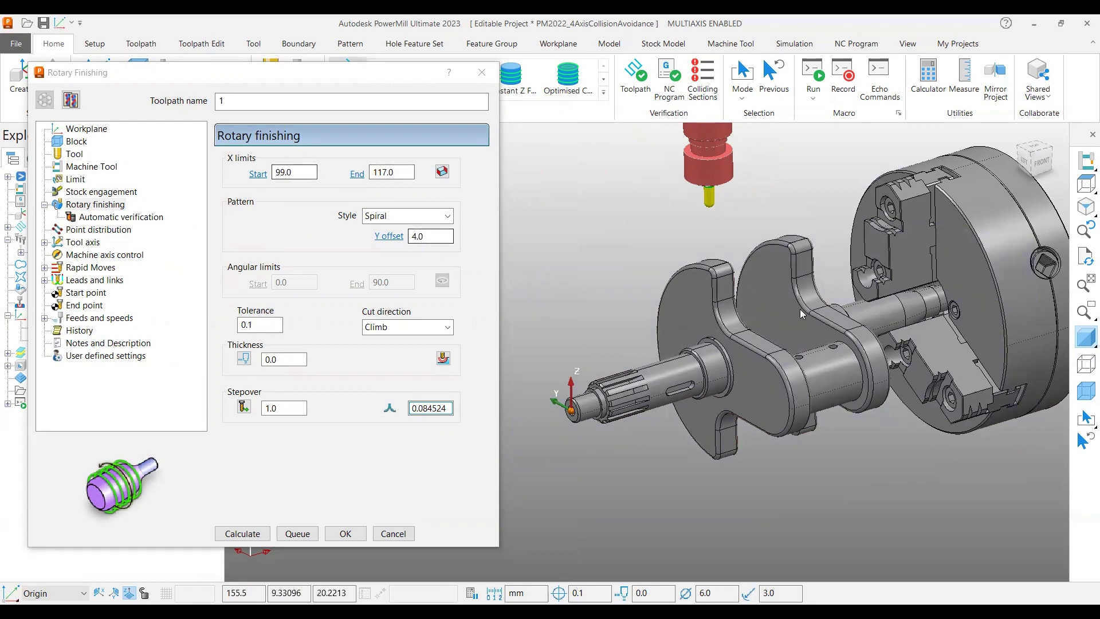
pyautogui.scroll(3, 801, 313)
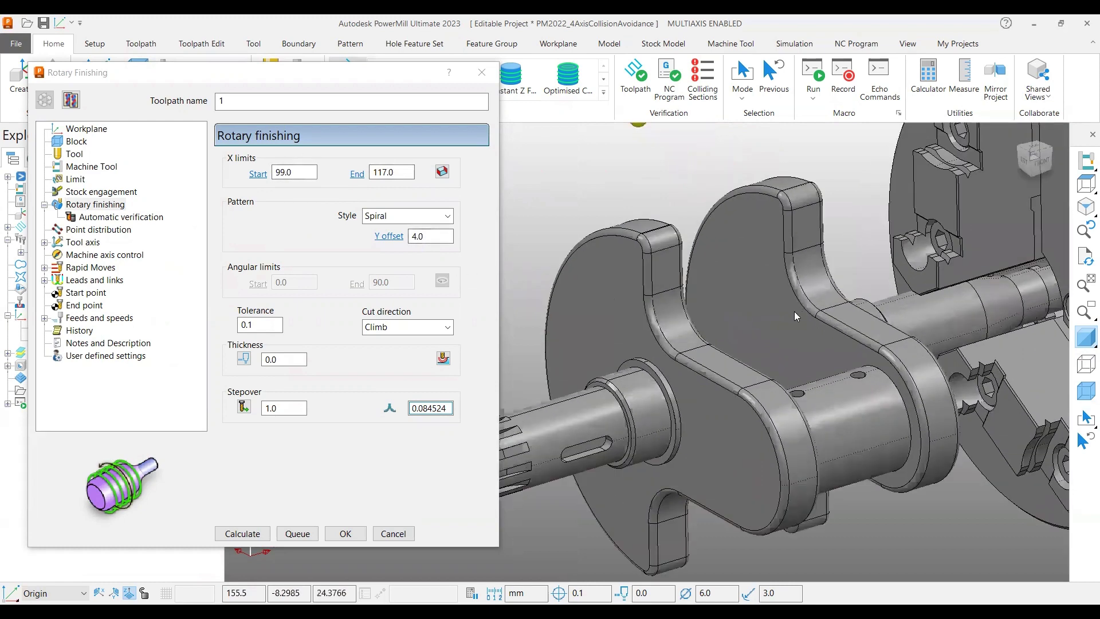
pyautogui.click(257, 174)
pyautogui.scroll(-2, 630, 432)
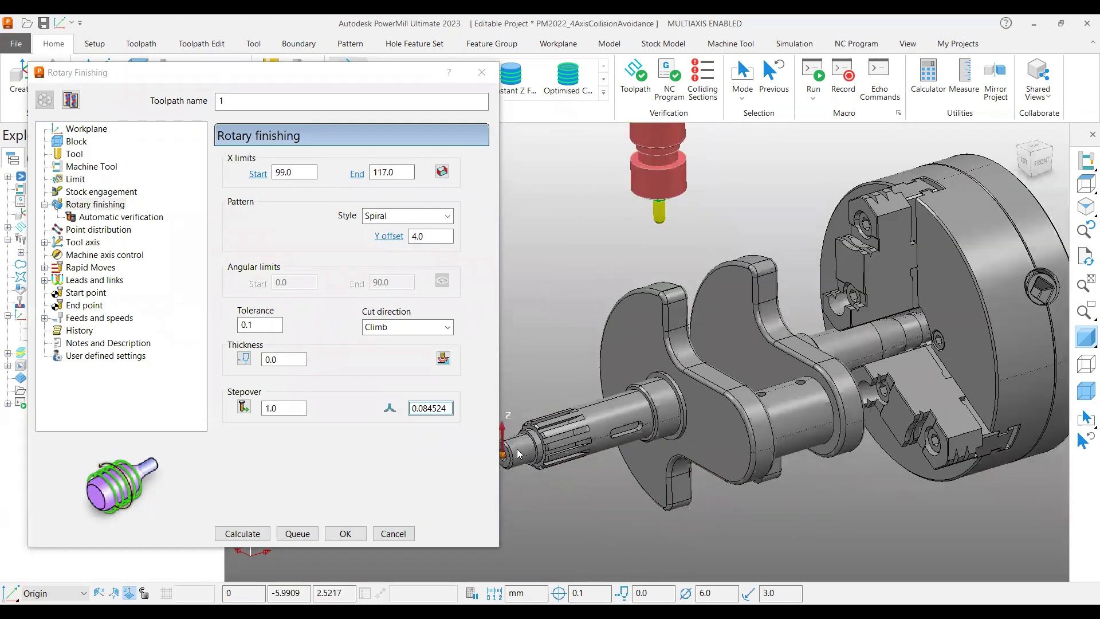
pyautogui.scroll(1, 676, 401)
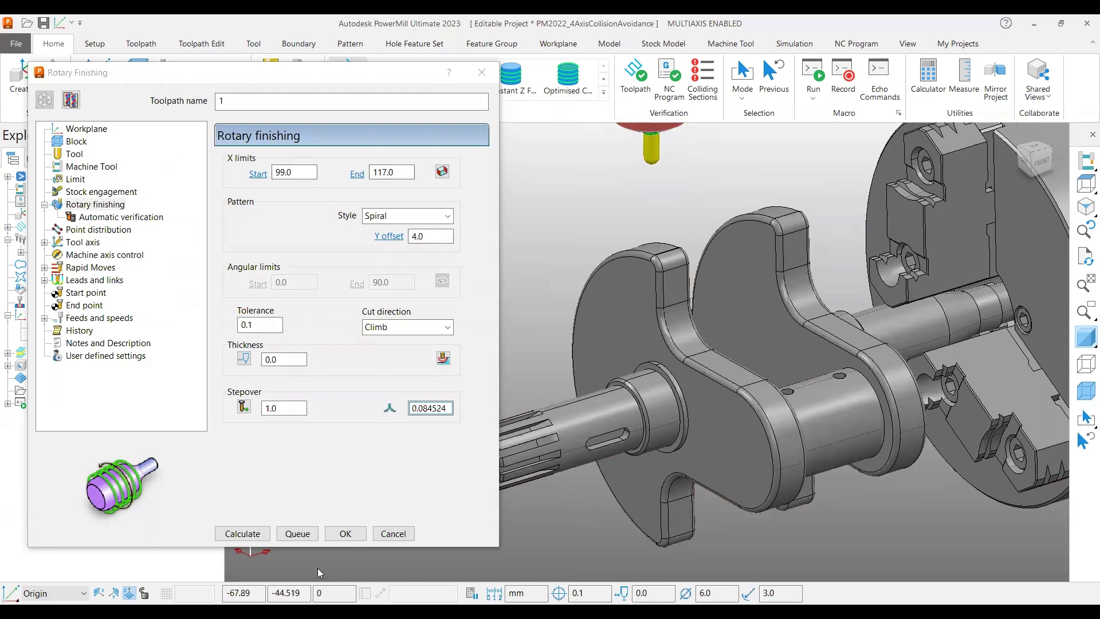
pyautogui.click(242, 593)
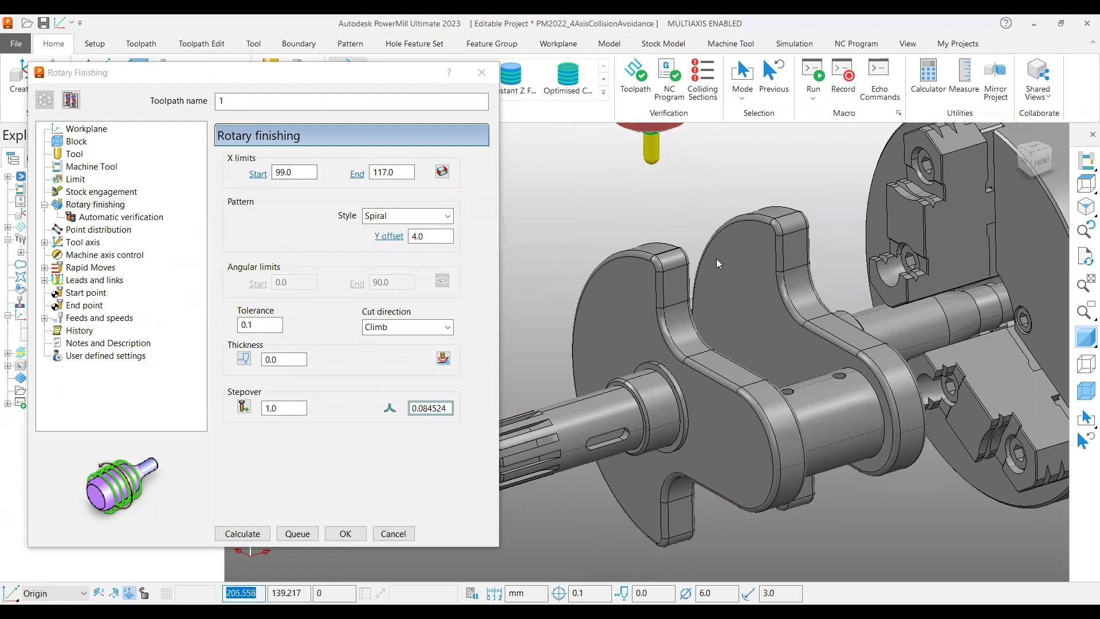
pyautogui.moveTo(716, 259); pyautogui.dragTo(691, 336, button='middle')
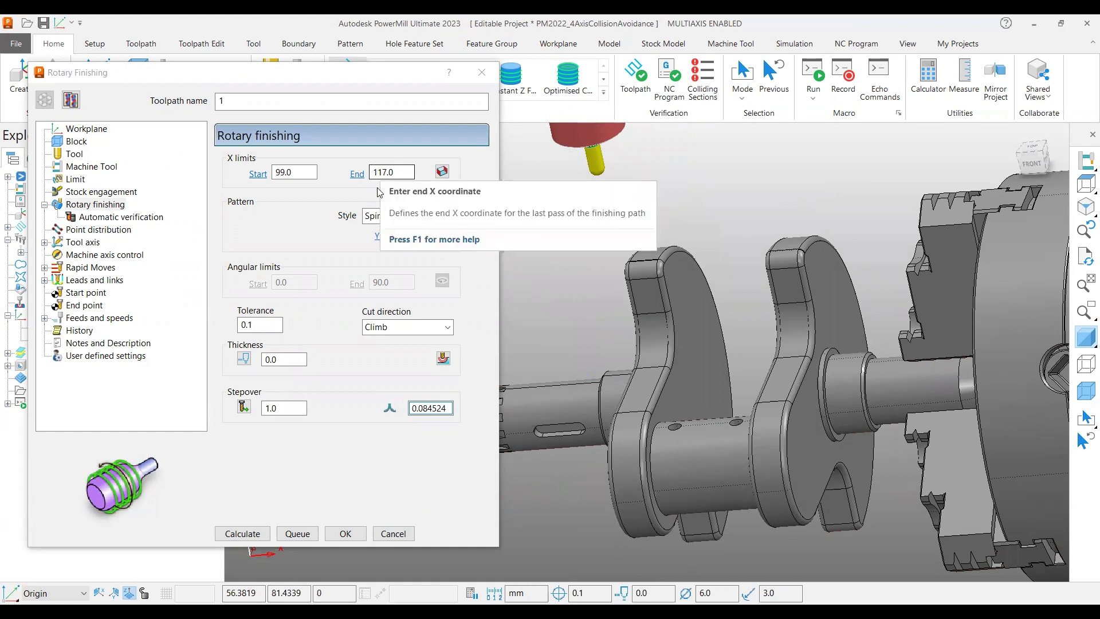
pyautogui.click(281, 252)
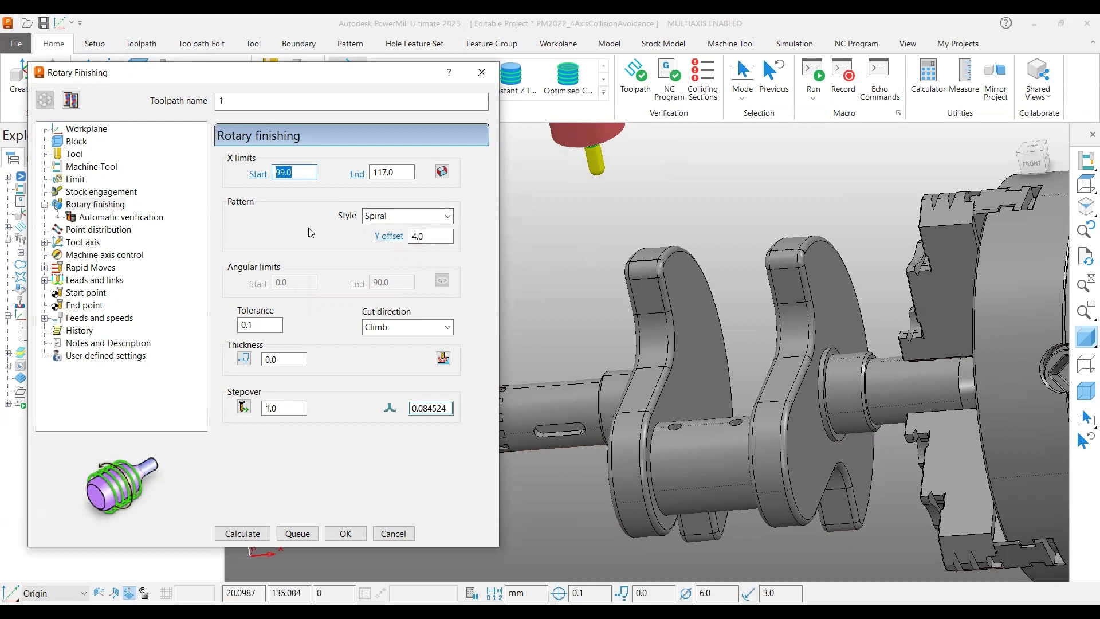
# - Keep the Spiral pattern style with Y offset 4.0 over X limits 99.0 to 117.0
pyautogui.click(387, 216)
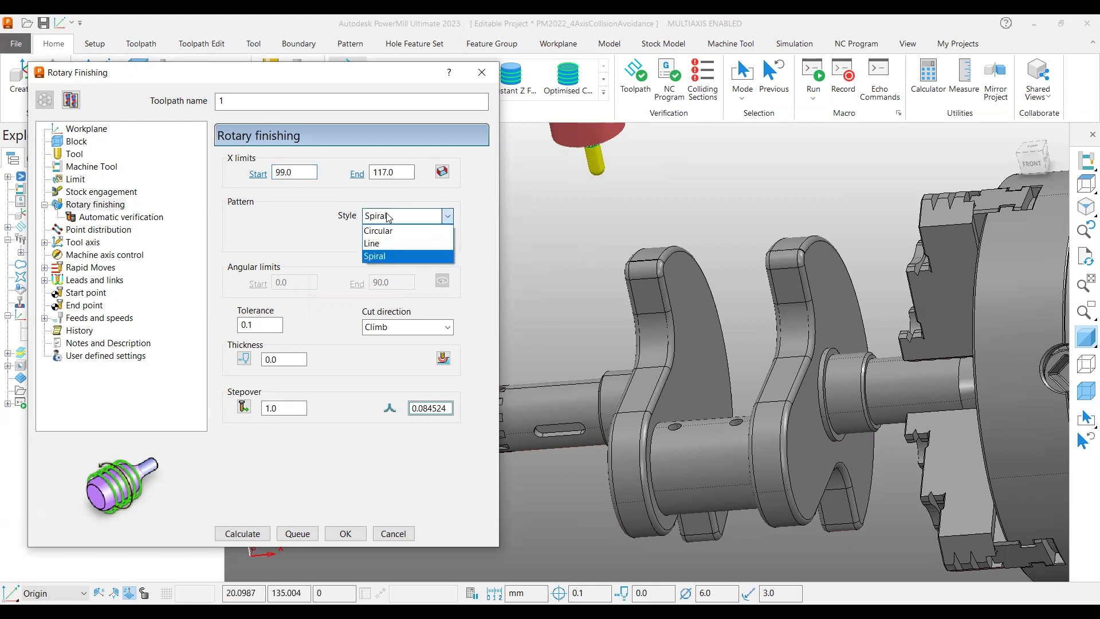
pyautogui.click(378, 221)
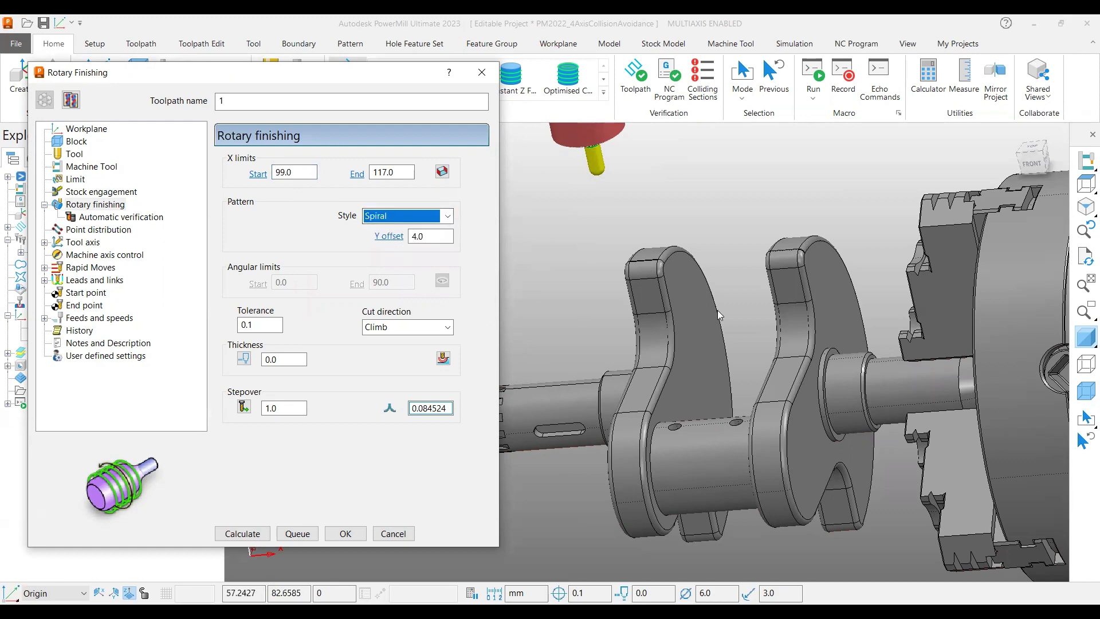
pyautogui.moveTo(659, 321); pyautogui.dragTo(741, 334, button='middle')
pyautogui.moveTo(640, 380); pyautogui.dragTo(907, 359, button='middle')
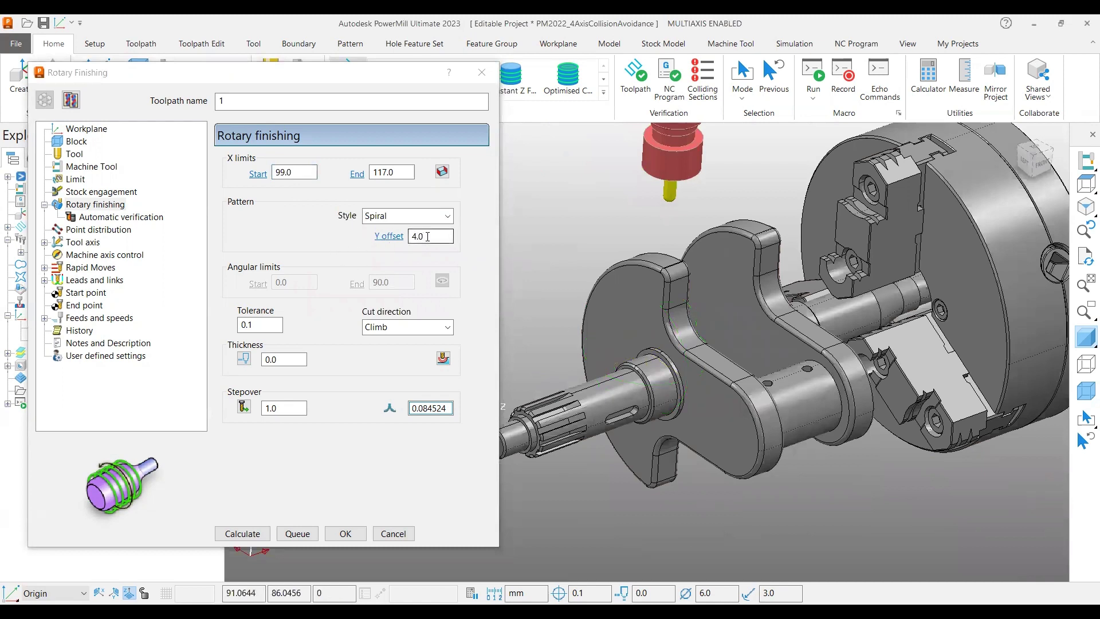
pyautogui.click(410, 237)
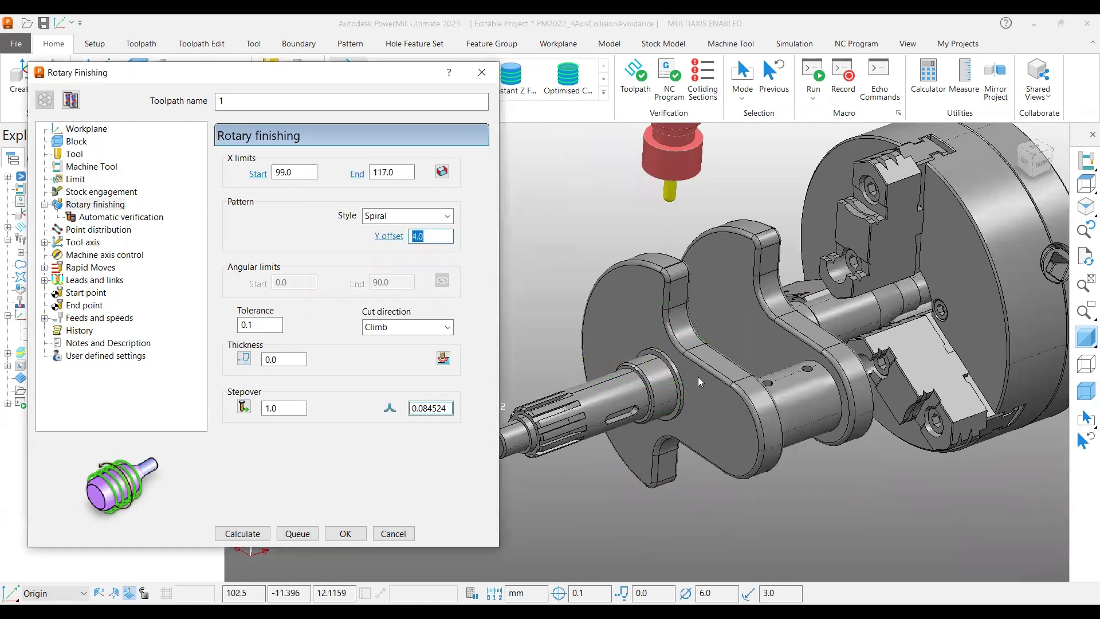
pyautogui.scroll(-2, 834, 297)
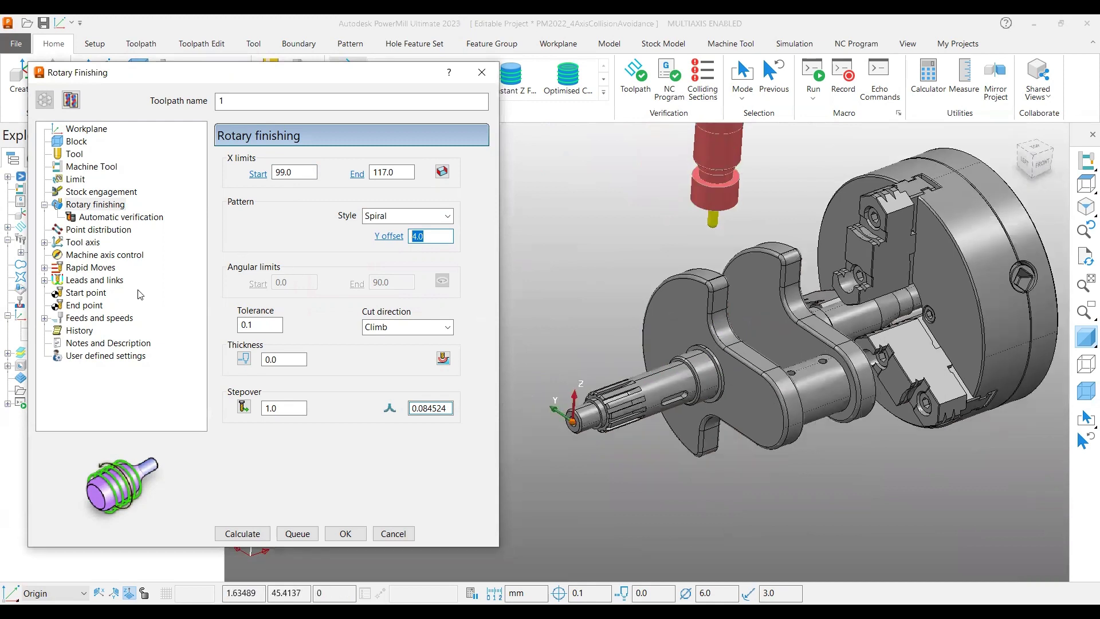
# - Show the Tool axis page, set to Automatic with automatic collision avoidance enabled
pyautogui.click(82, 242)
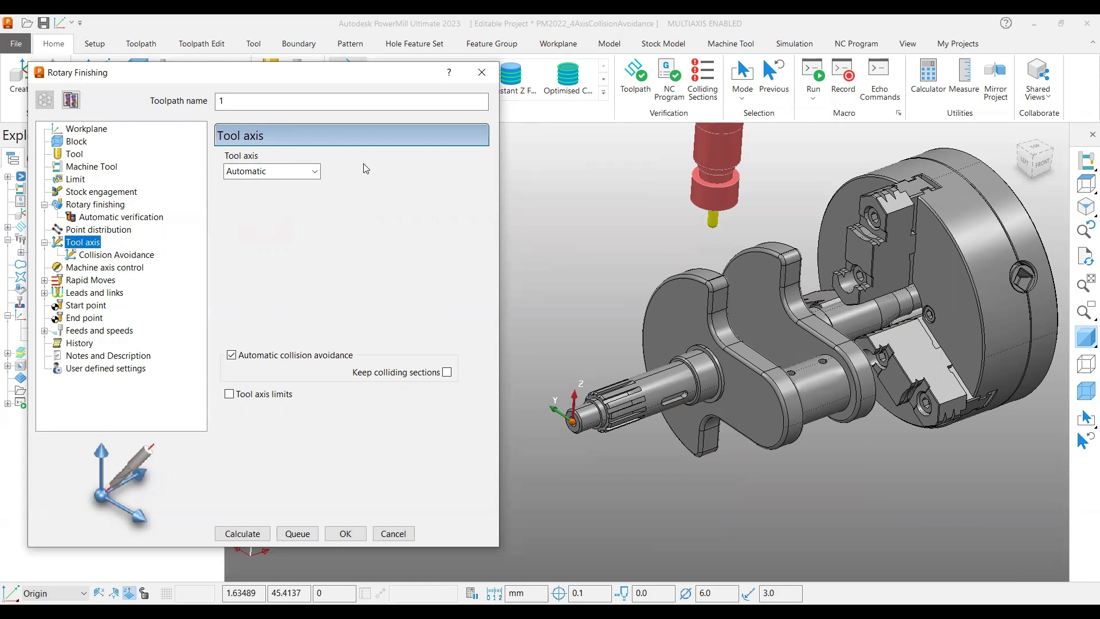
# - Return to Rotary finishing and view the crankshaft from the top and several angled views
pyautogui.click(97, 205)
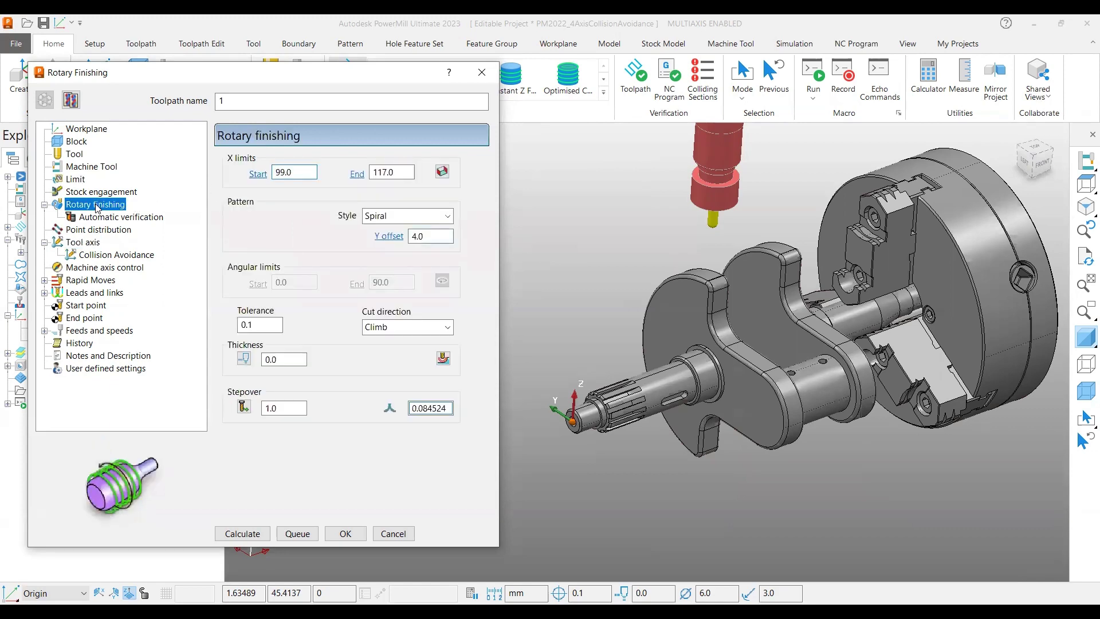
pyautogui.scroll(4, 666, 379)
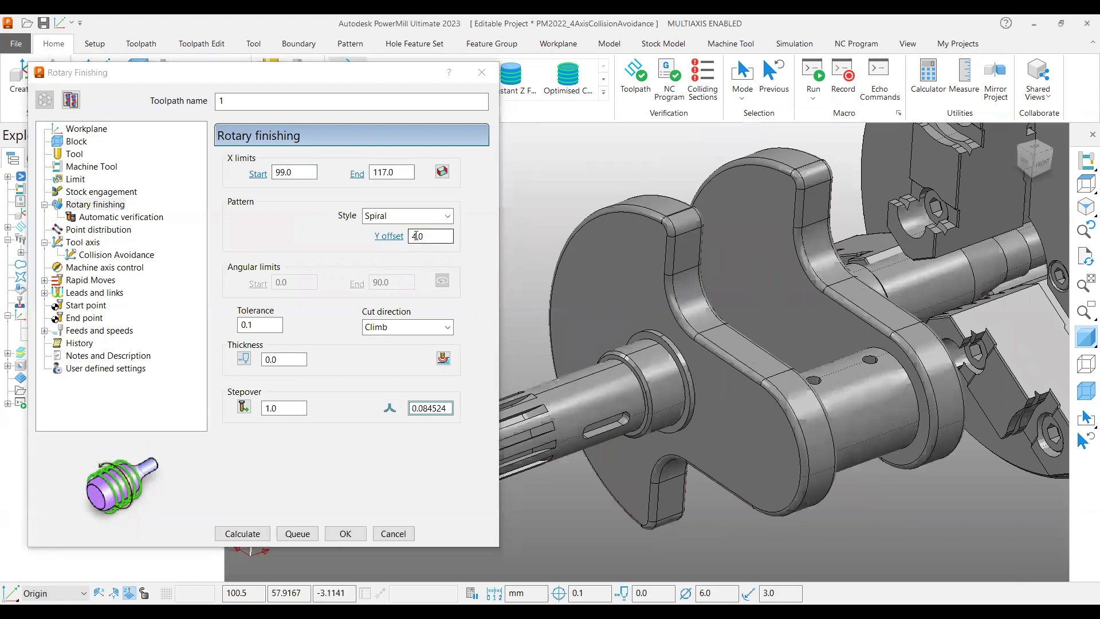
pyautogui.scroll(-3, 654, 380)
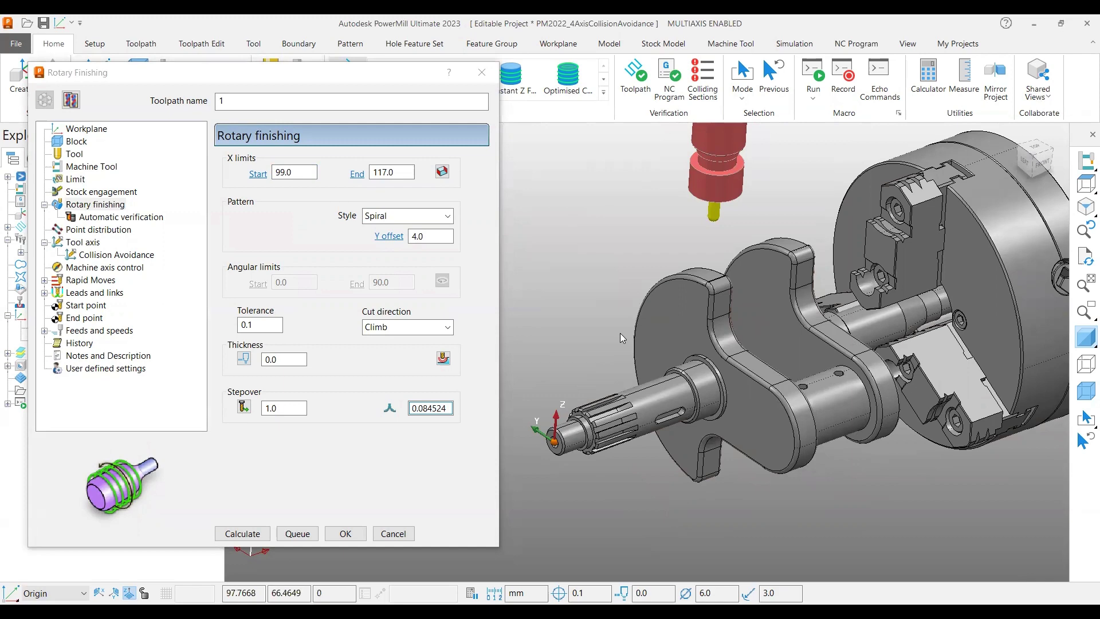
pyautogui.click(1034, 148)
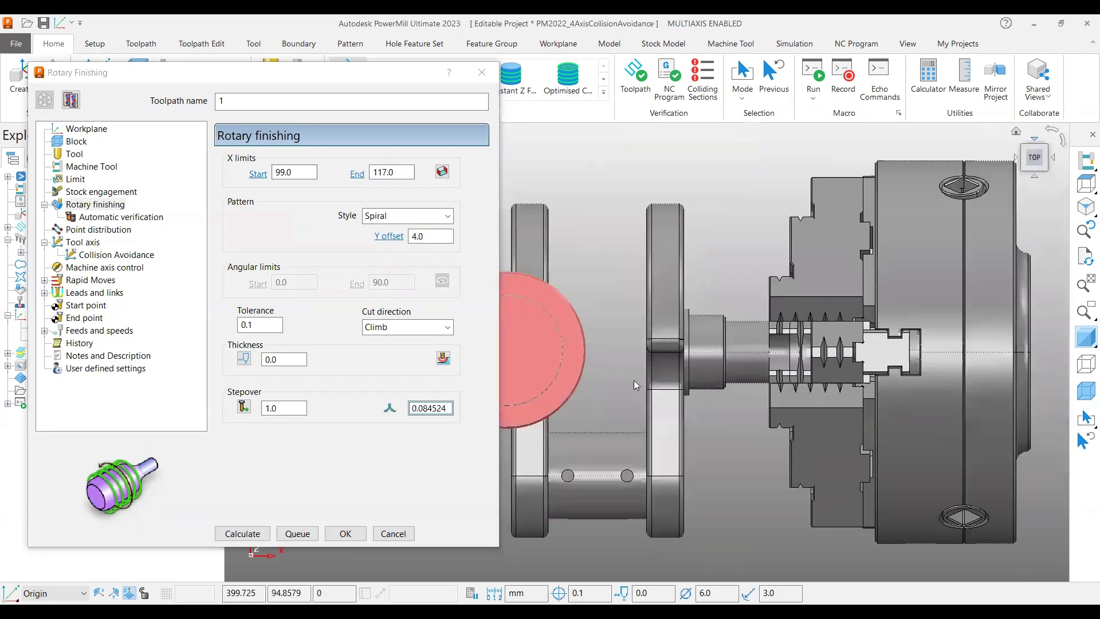
pyautogui.scroll(-2, 778, 377)
pyautogui.keyDown('shift'); pyautogui.moveTo(778, 377); pyautogui.dragTo(915, 383, button='middle'); pyautogui.keyUp('shift')
pyautogui.scroll(3, 565, 363)
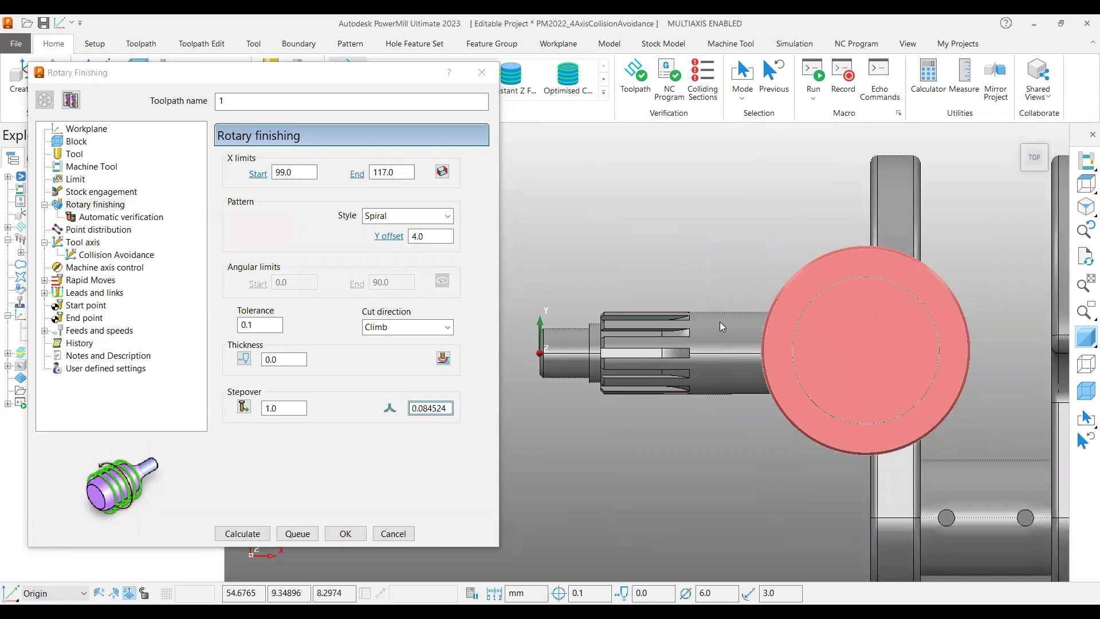
pyautogui.moveTo(720, 321); pyautogui.dragTo(712, 197, button='middle')
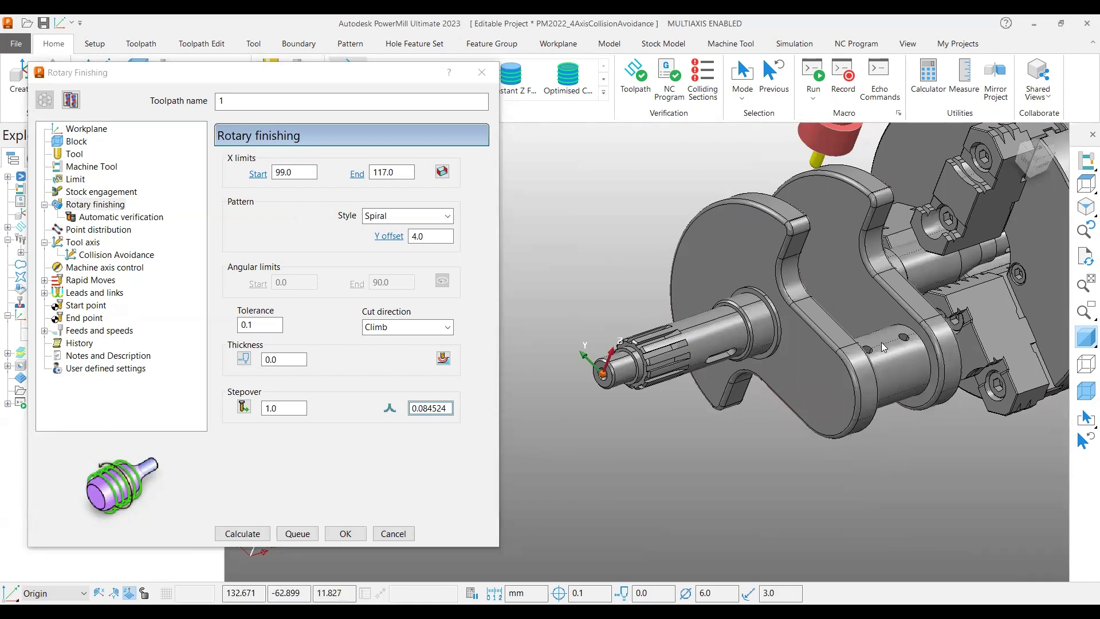
pyautogui.moveTo(882, 347); pyautogui.dragTo(759, 230, button='middle')
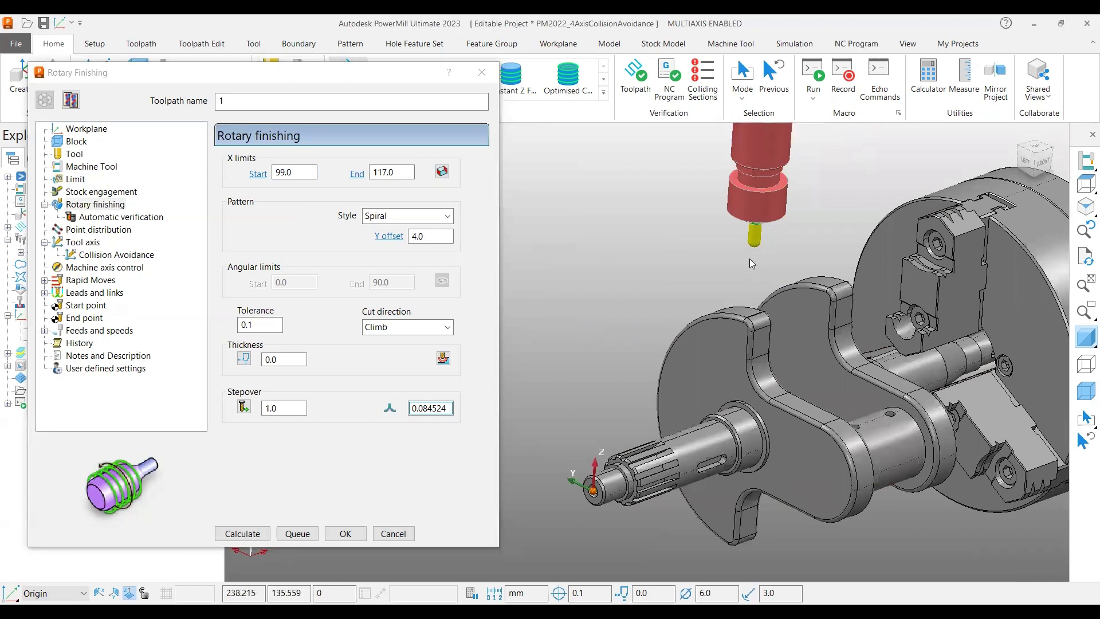
pyautogui.keyDown('shift'); pyautogui.moveTo(781, 338); pyautogui.dragTo(745, 304, button='middle'); pyautogui.keyUp('shift')
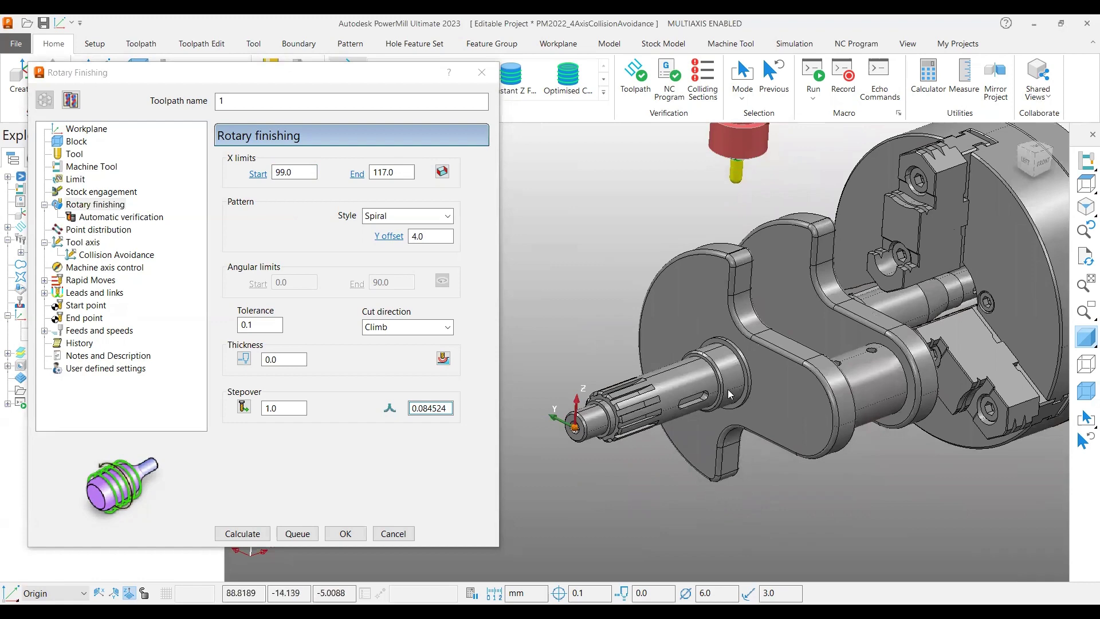
pyautogui.moveTo(704, 399); pyautogui.dragTo(790, 383, button='middle')
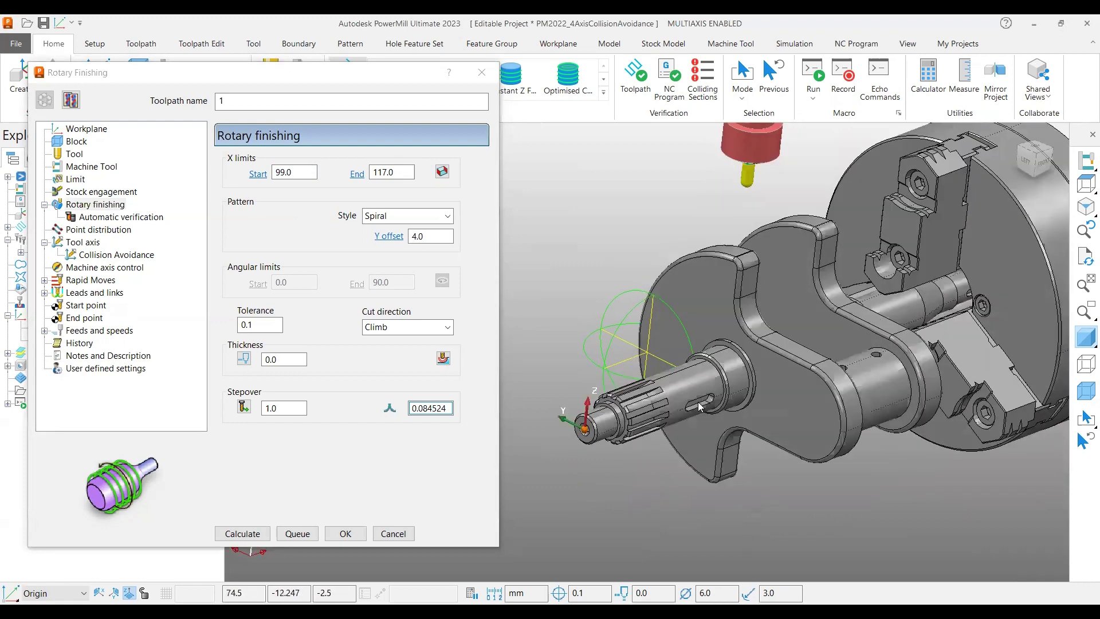
pyautogui.moveTo(699, 406); pyautogui.dragTo(312, 267, button='middle')
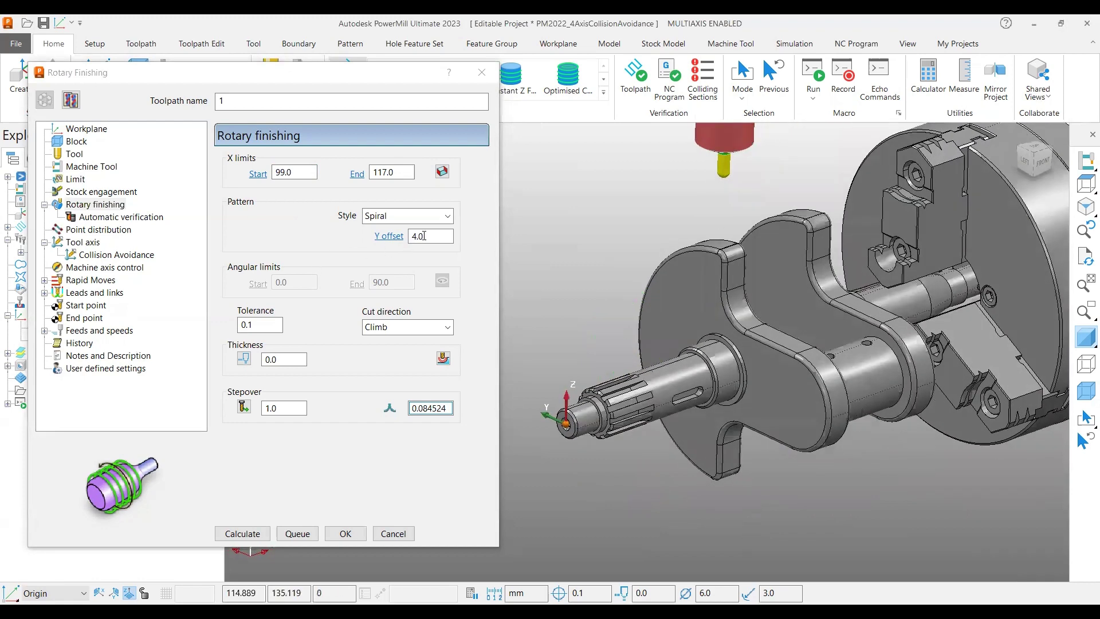
# - Check Y offset 4.0 and stepover 1.0, then go back to the Tool axis page
pyautogui.doubleClick(424, 235)
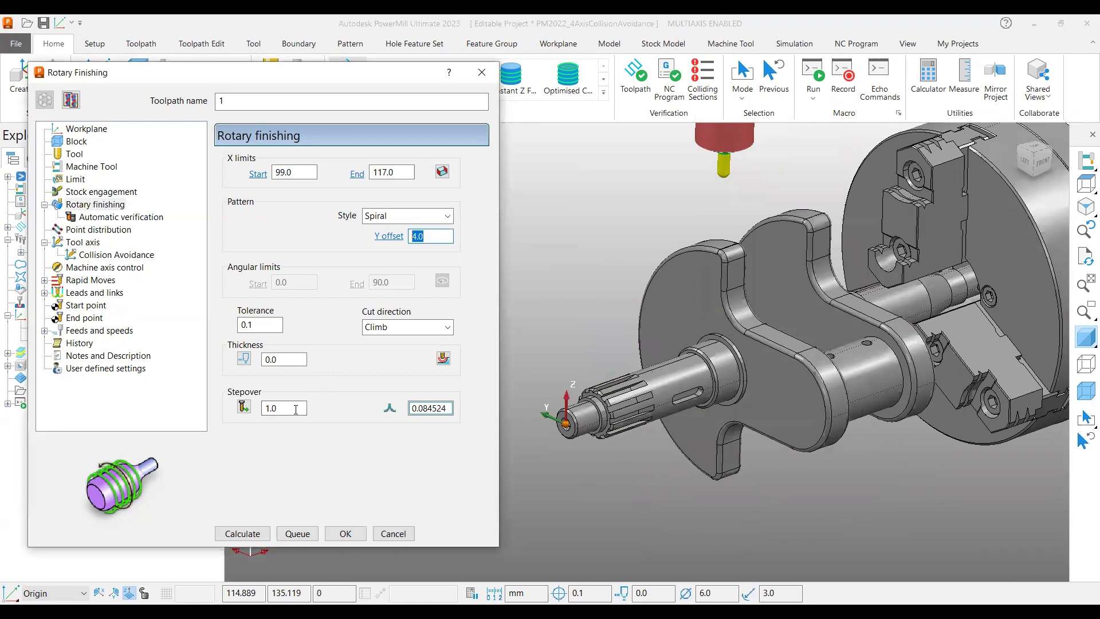
pyautogui.doubleClick(295, 408)
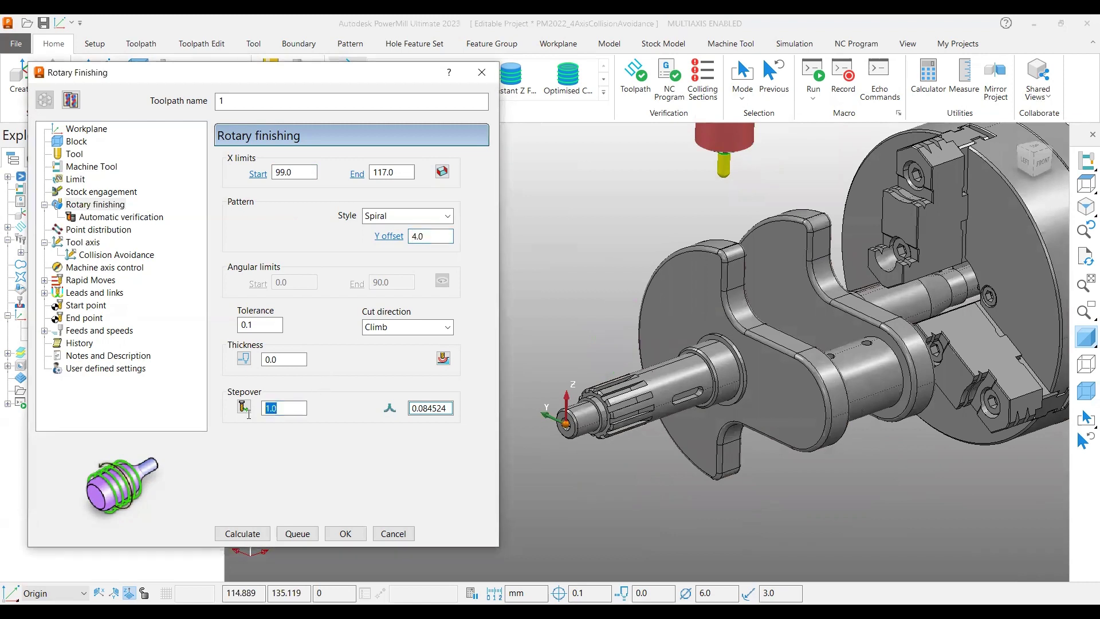
pyautogui.click(78, 242)
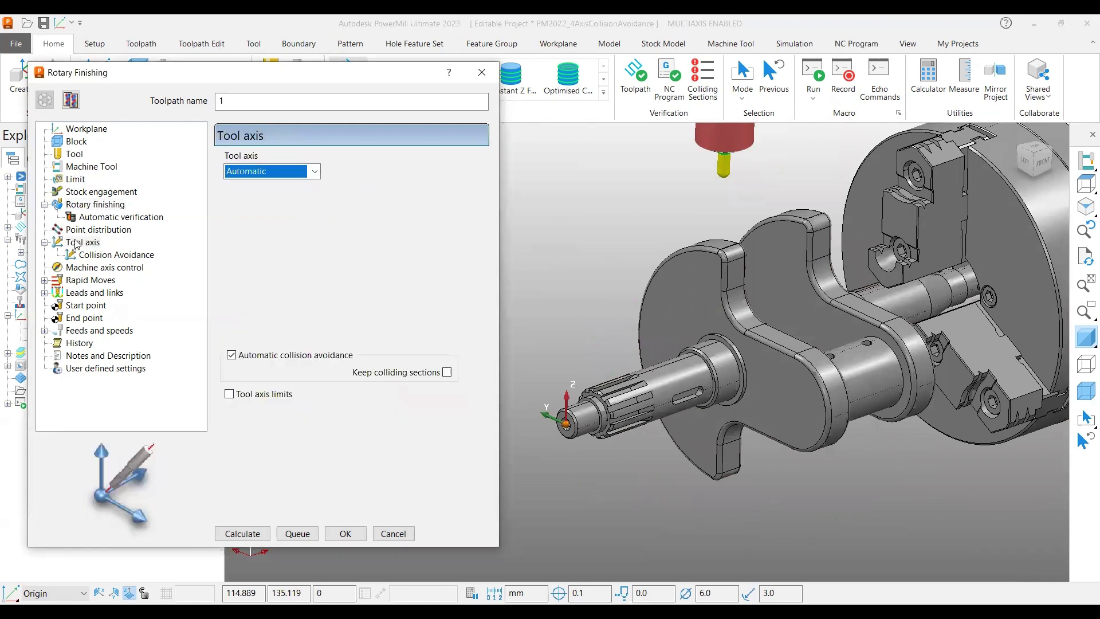
# - Switch off automatic collision avoidance, calculate toolpath 1, and close the dialog
pyautogui.click(235, 352)
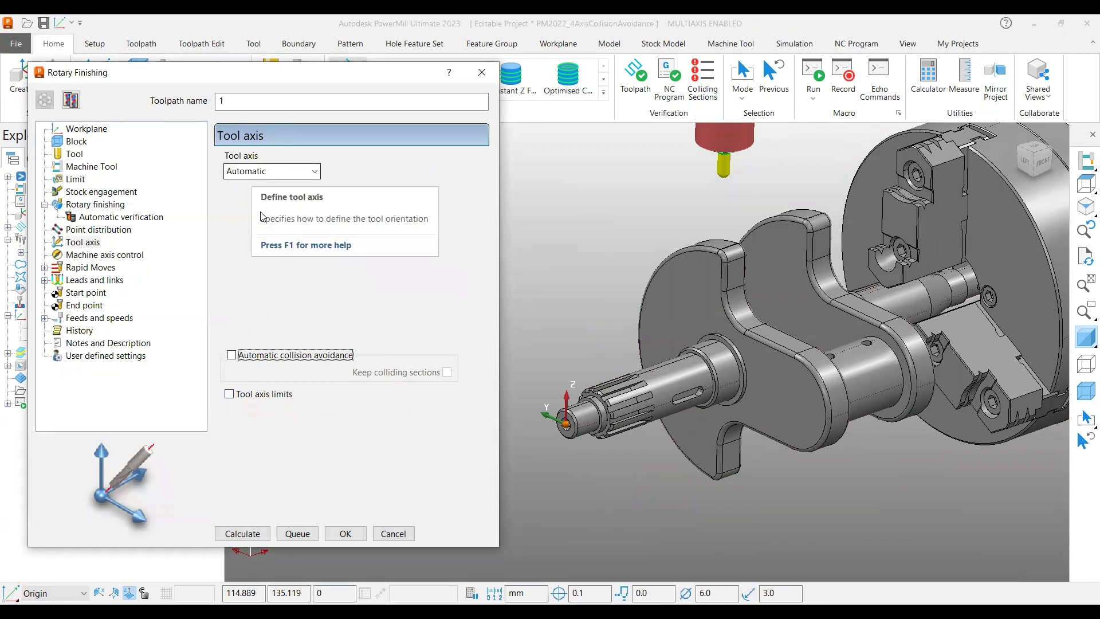
pyautogui.click(242, 534)
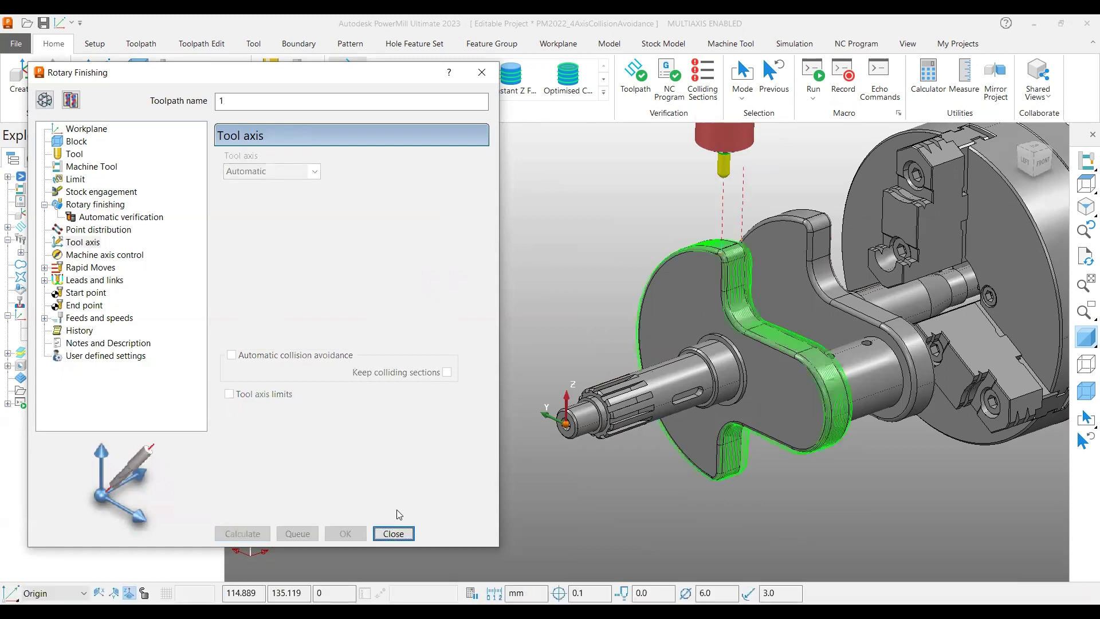
pyautogui.click(393, 533)
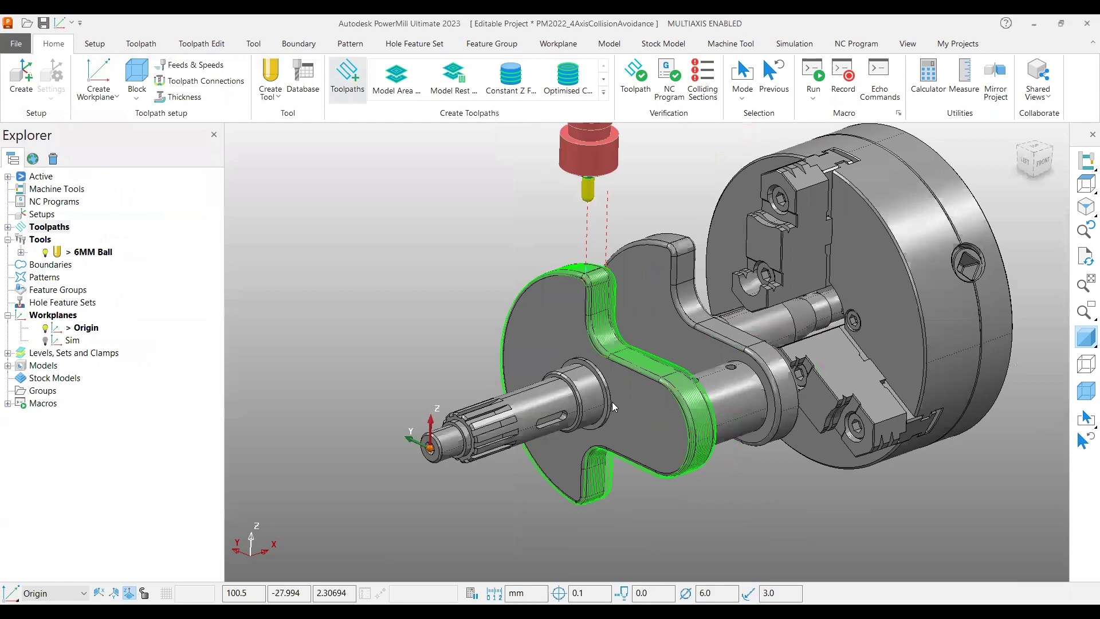
# - Expand the Toolpaths list in the Explorer to show toolpath 1
pyautogui.scroll(2, 610, 401)
pyautogui.scroll(-2, 485, 391)
pyautogui.click(7, 227)
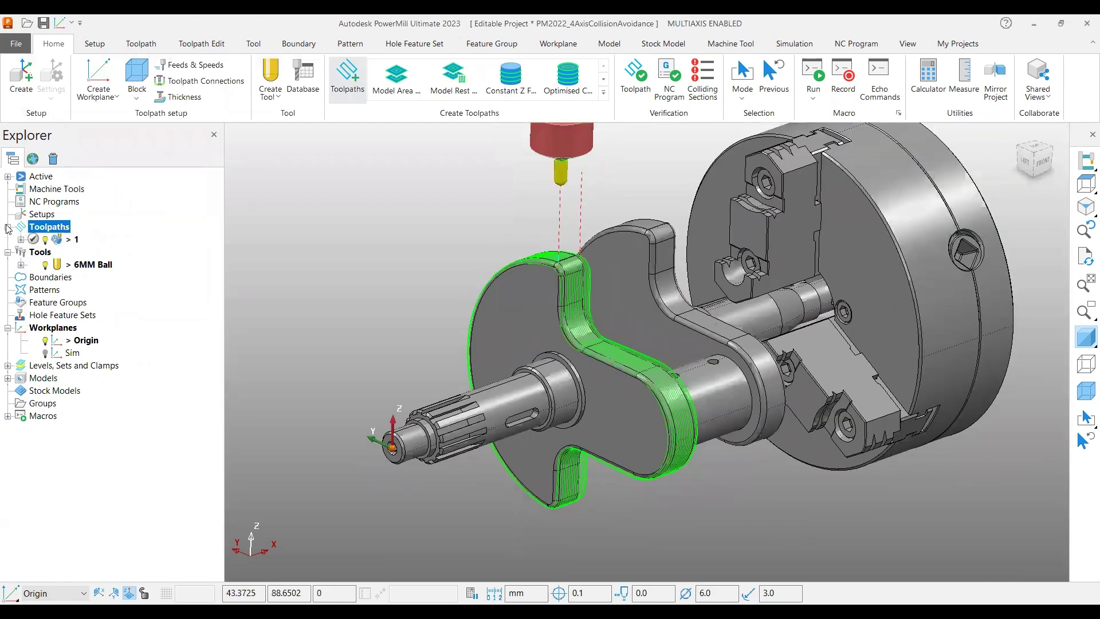
# - Simulate toolpath 1 from the start at 8.0x speed
pyautogui.rightClick(63, 244)
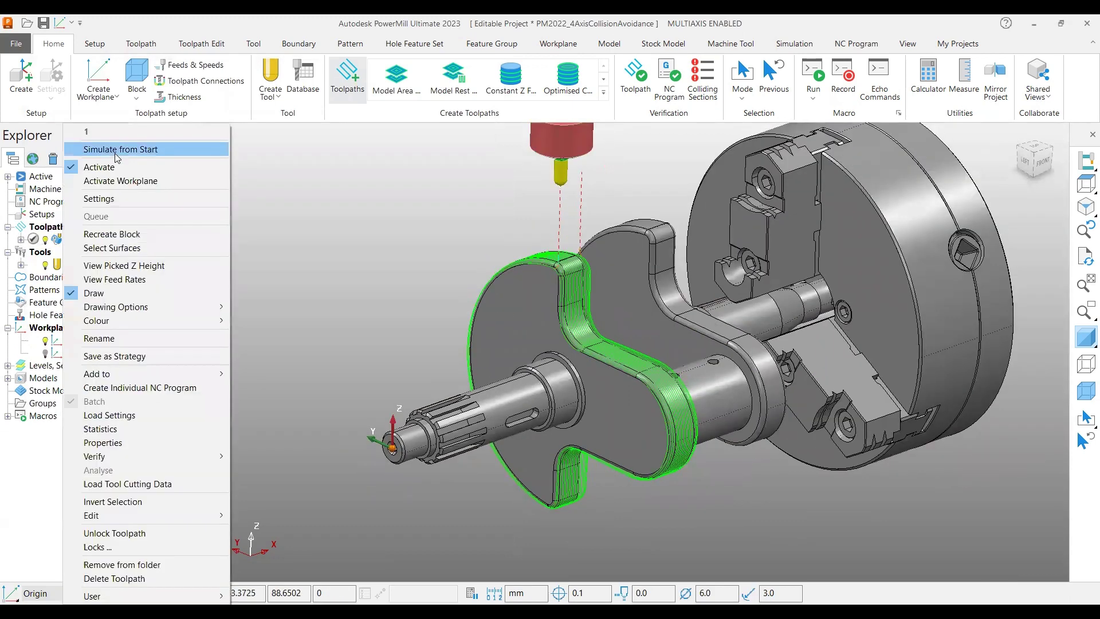
pyautogui.click(115, 152)
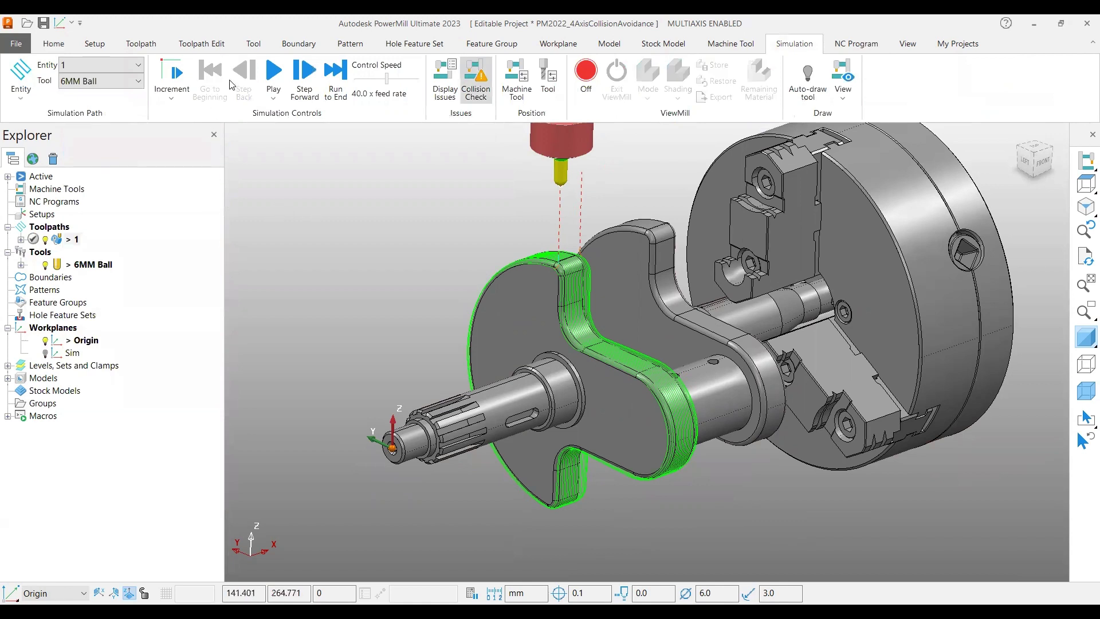
pyautogui.moveTo(367, 80); pyautogui.dragTo(365, 79)
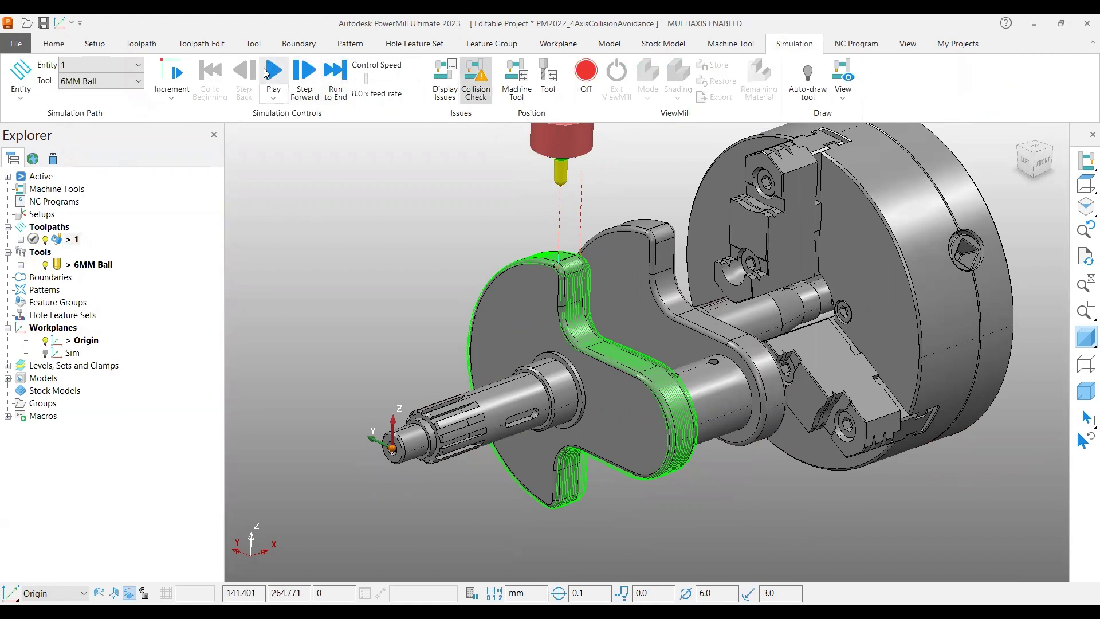
pyautogui.click(278, 71)
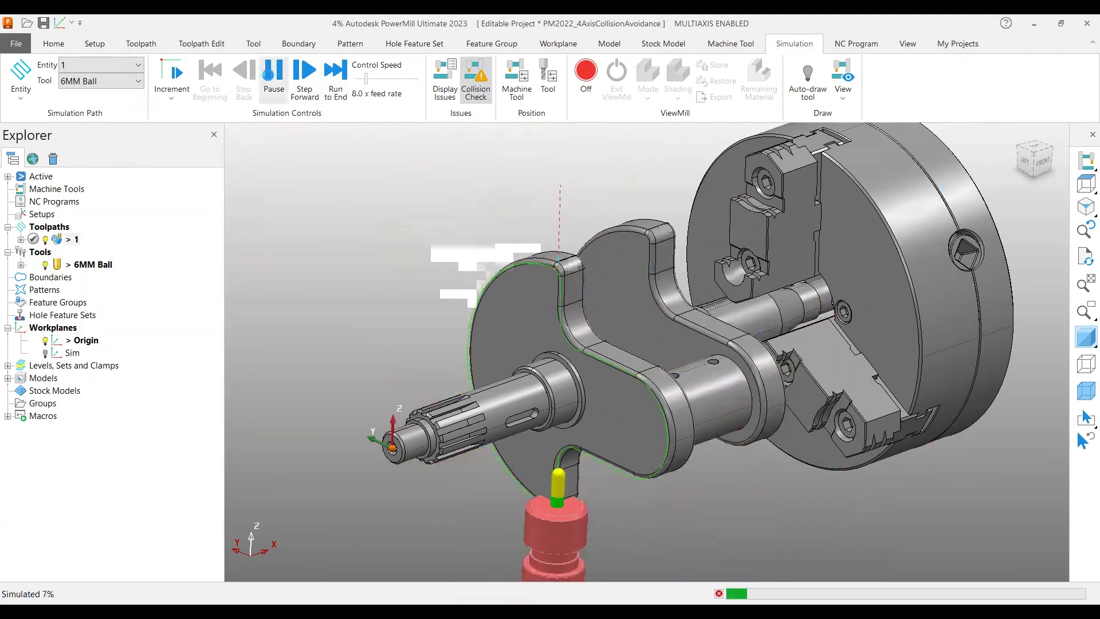
# - Zoom out and orbit to a 3D view of the whole crankshaft, chuck and tool
pyautogui.click(1026, 162)
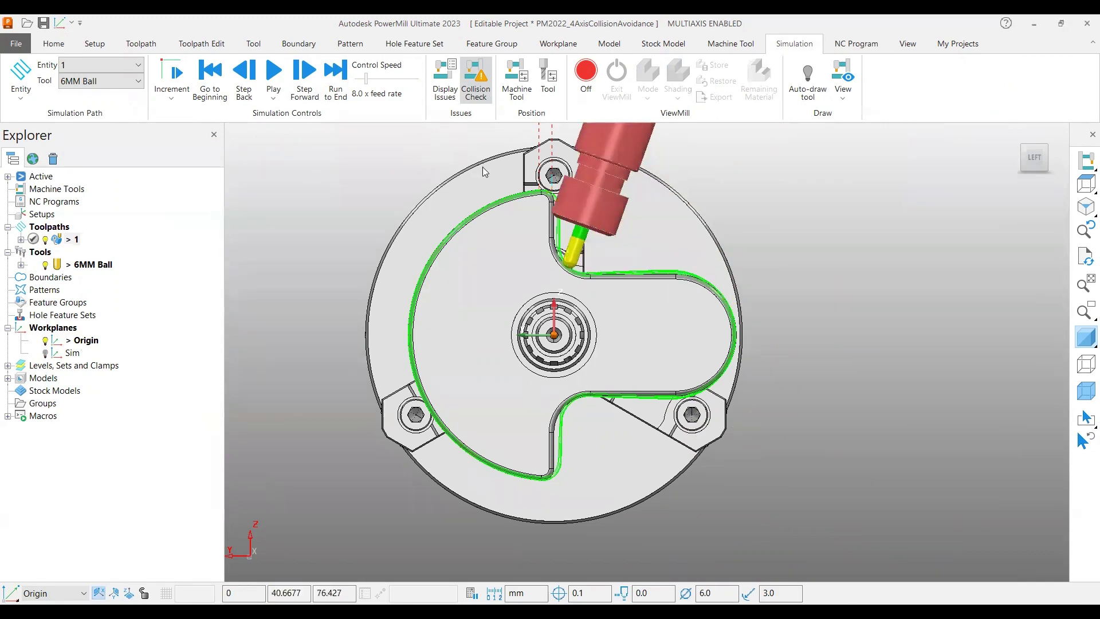
pyautogui.scroll(5, 570, 182)
pyautogui.scroll(4, 628, 243)
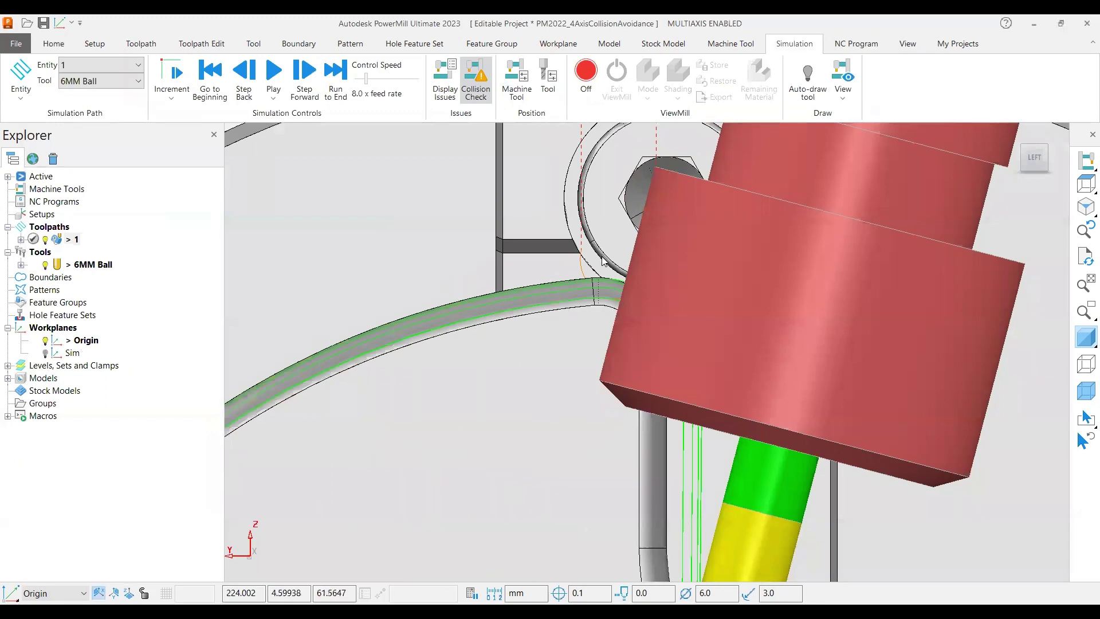
pyautogui.scroll(-5, 624, 259)
pyautogui.scroll(-3, 624, 259)
pyautogui.moveTo(743, 324); pyautogui.dragTo(712, 303, button='middle')
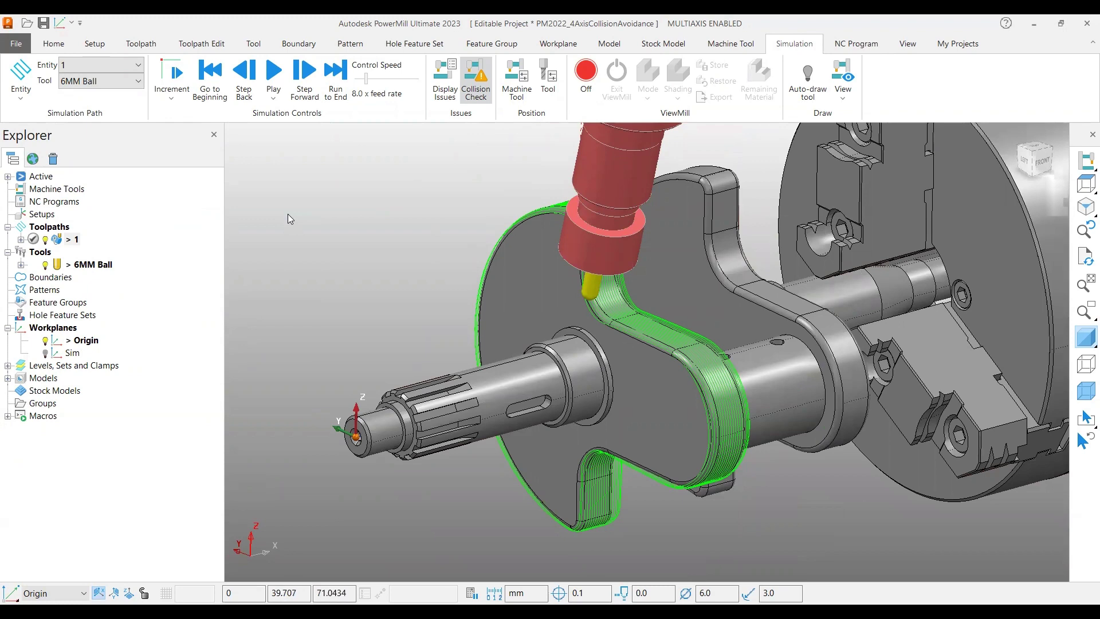
pyautogui.moveTo(607, 338); pyautogui.dragTo(472, 311, button='middle')
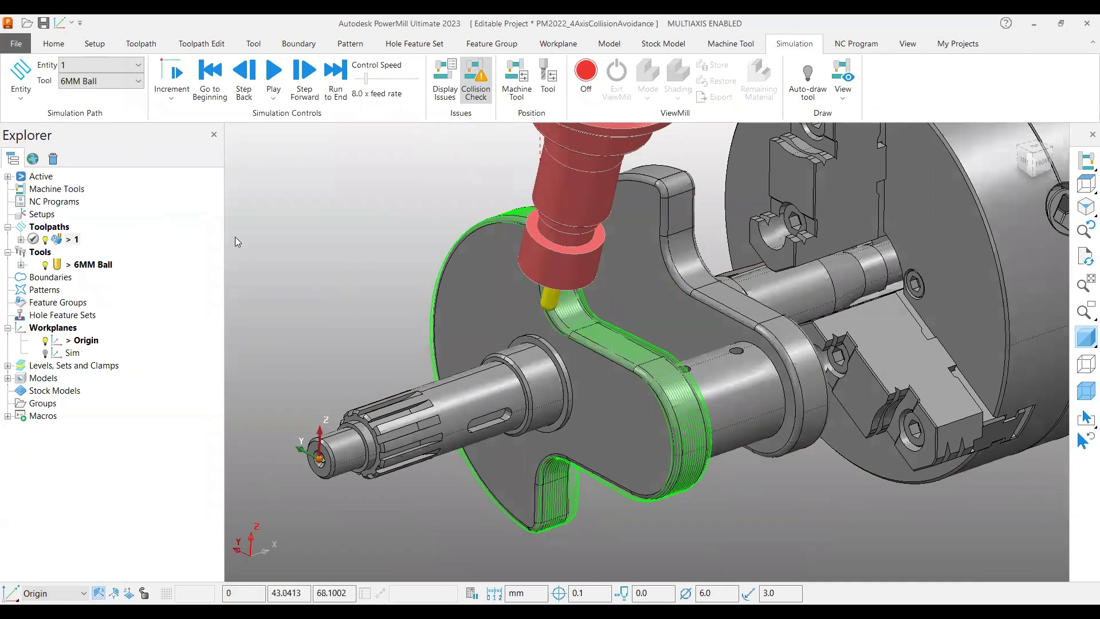
# - Reopen toolpath 1's settings on the Tool axis page
pyautogui.rightClick(73, 239)
pyautogui.click(126, 199)
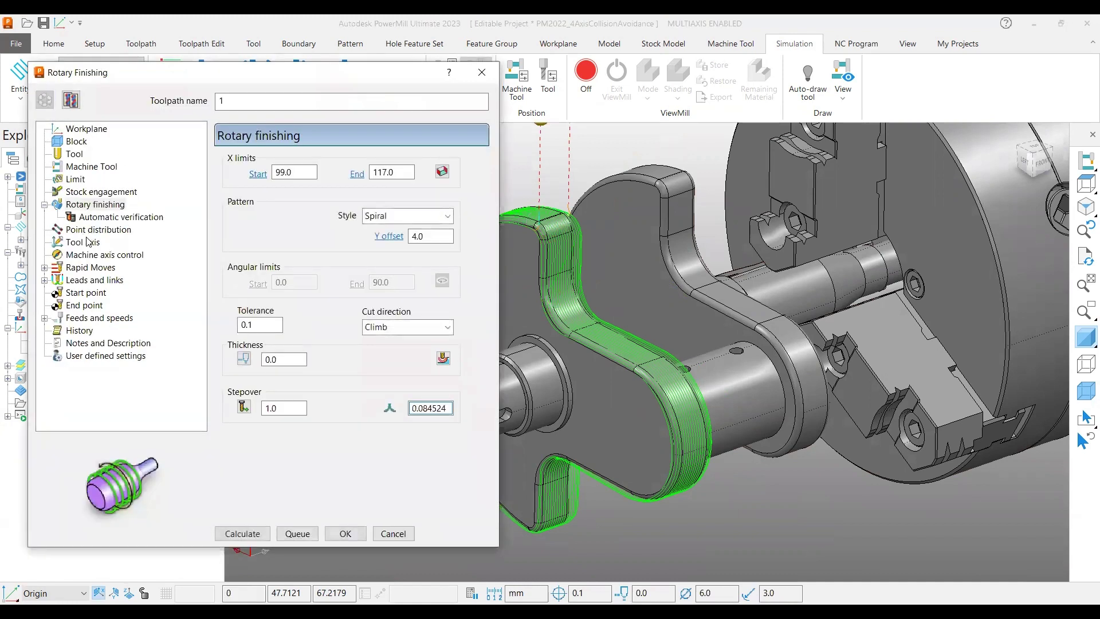
pyautogui.click(88, 243)
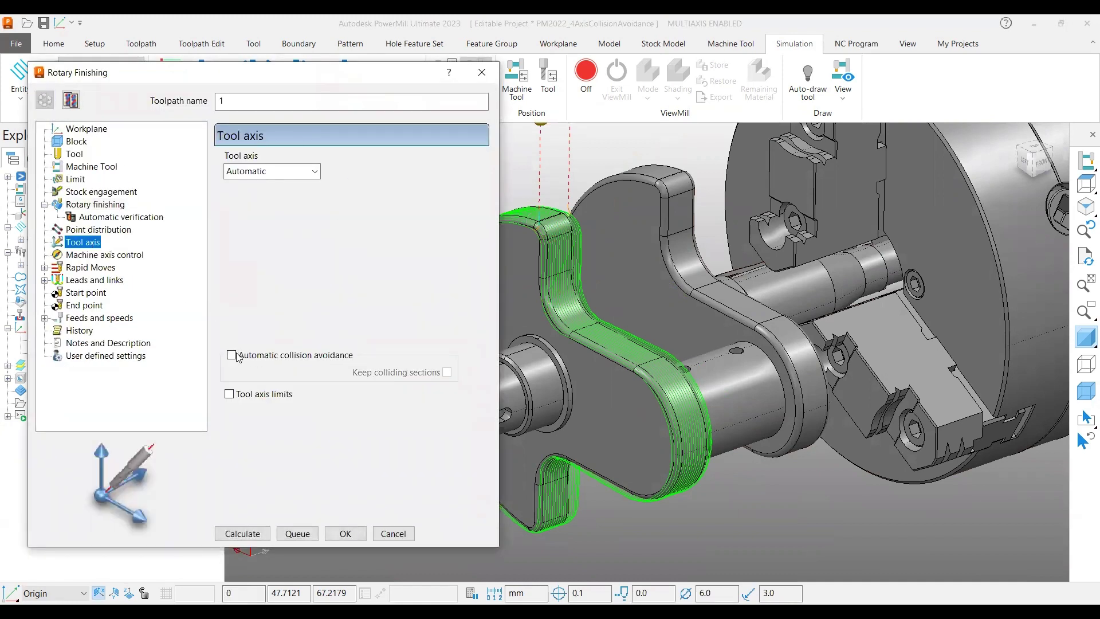
pyautogui.keyDown('shift'); pyautogui.moveTo(569, 328); pyautogui.dragTo(771, 329, button='middle'); pyautogui.keyUp('shift')
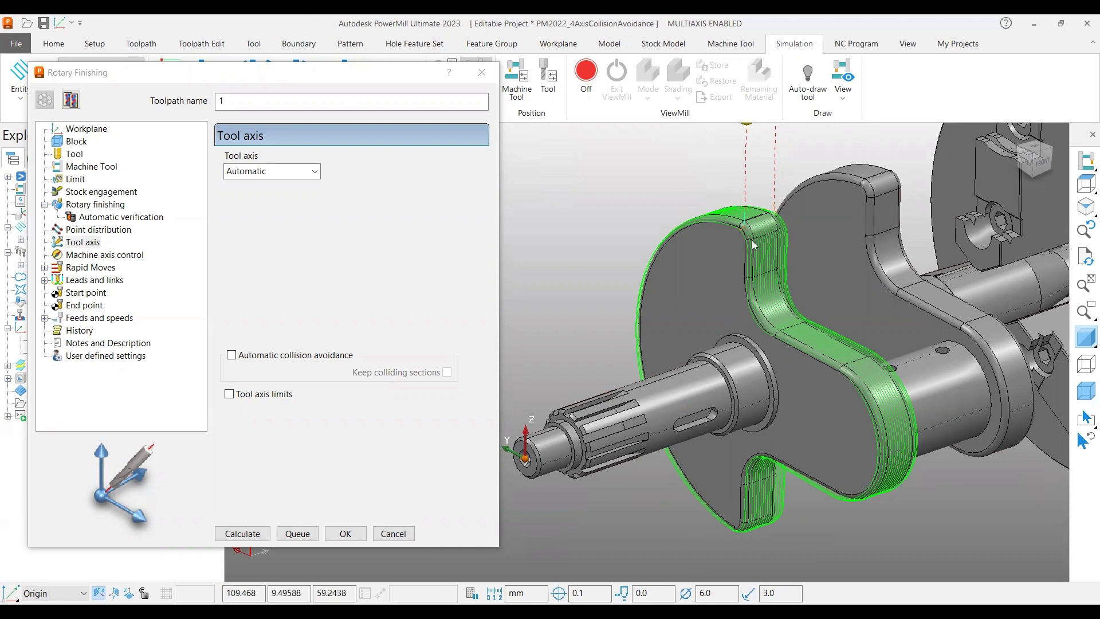
# - Enable automatic collision avoidance and tool axis limits, showing azimuth 0.0–360.0, elevation -90.0–90.0
pyautogui.click(239, 356)
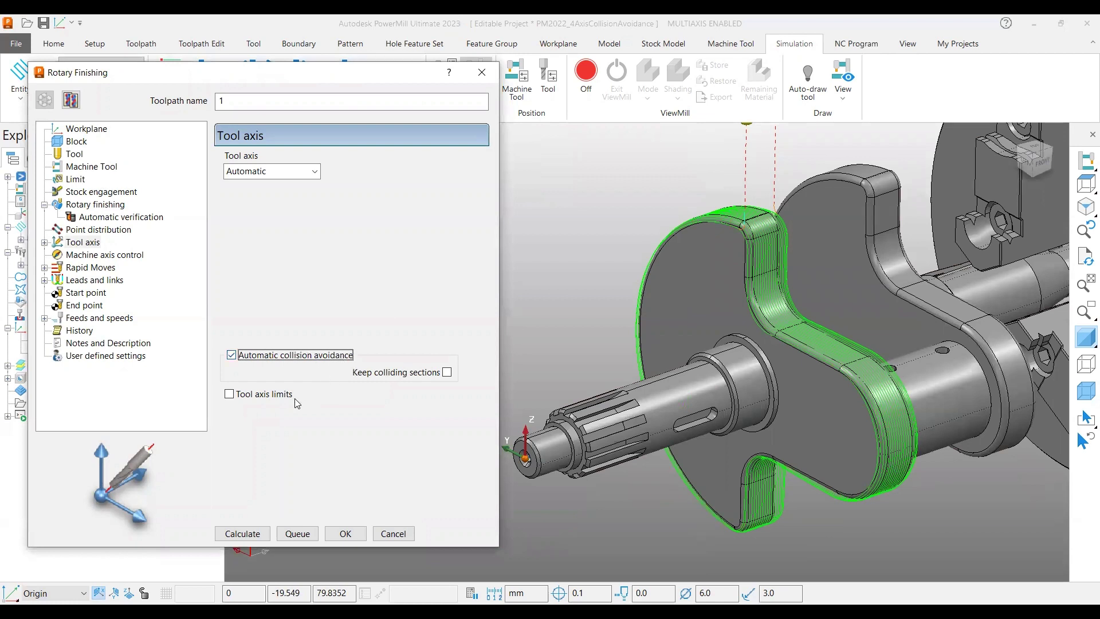
pyautogui.click(230, 395)
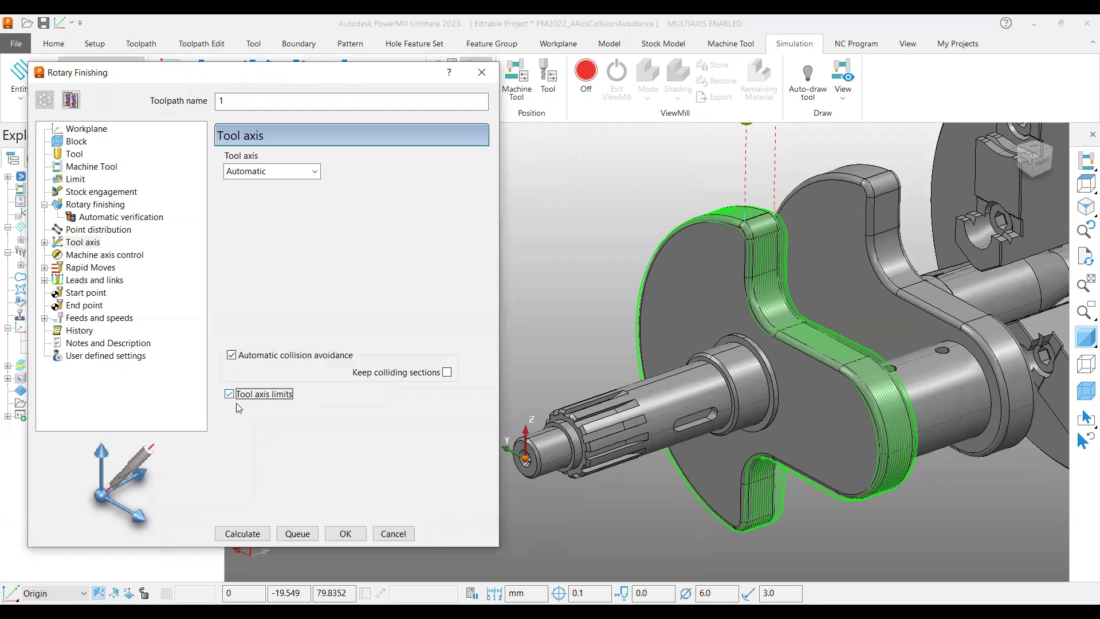
pyautogui.click(45, 242)
pyautogui.click(105, 259)
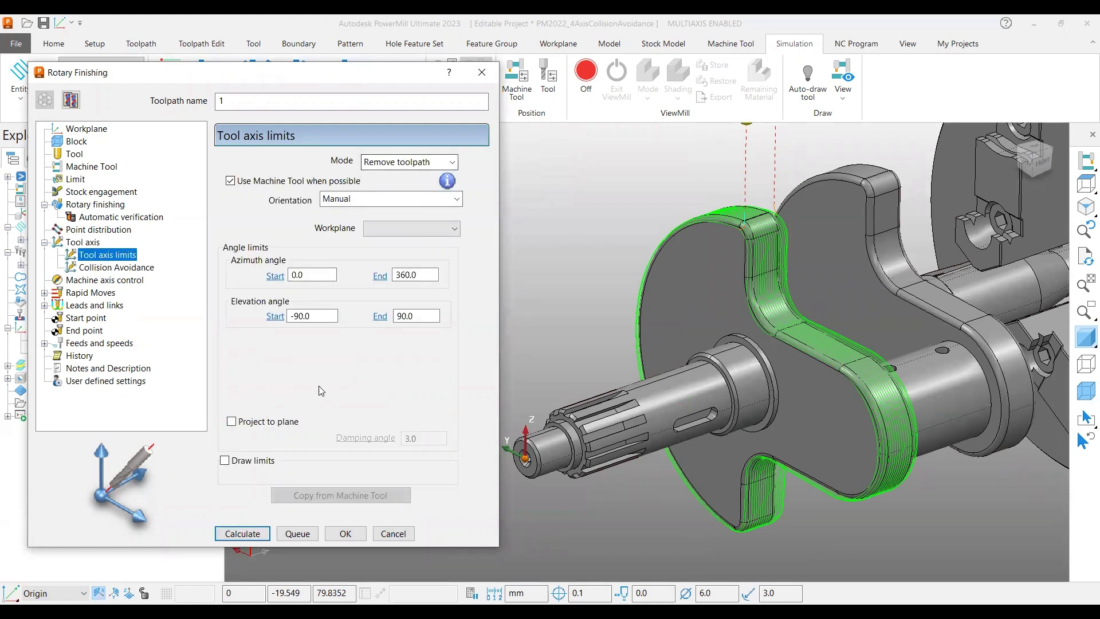
# - Keep holder clearance 4.0, shank 1.0, smoothing distance 25.0 on Collision Avoidance and recalculate toolpath 1
pyautogui.click(125, 270)
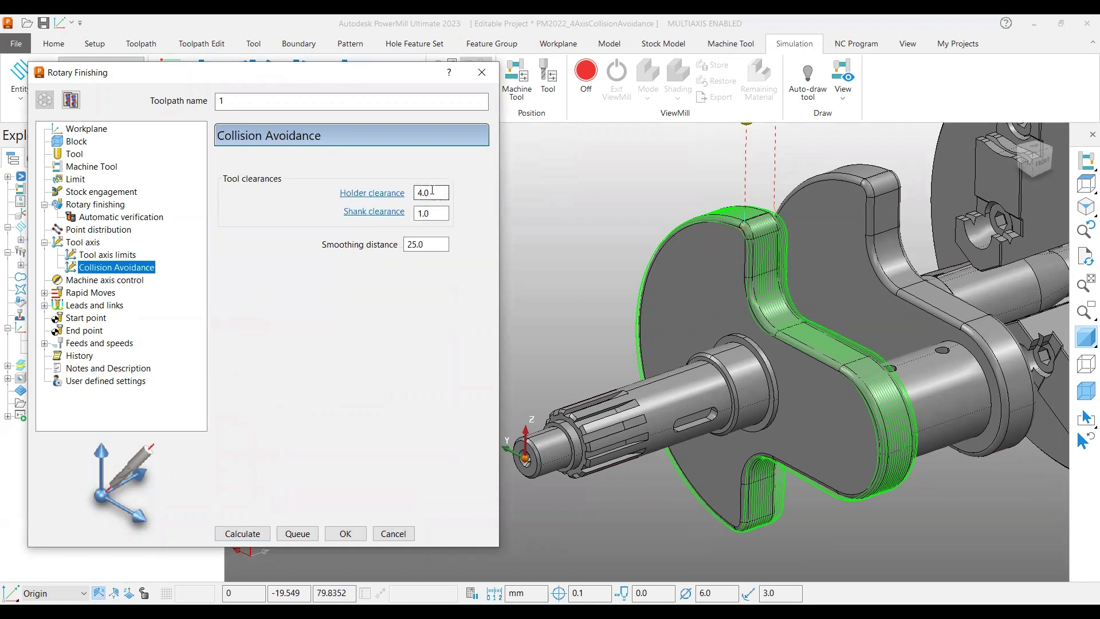
pyautogui.moveTo(430, 193); pyautogui.dragTo(422, 192)
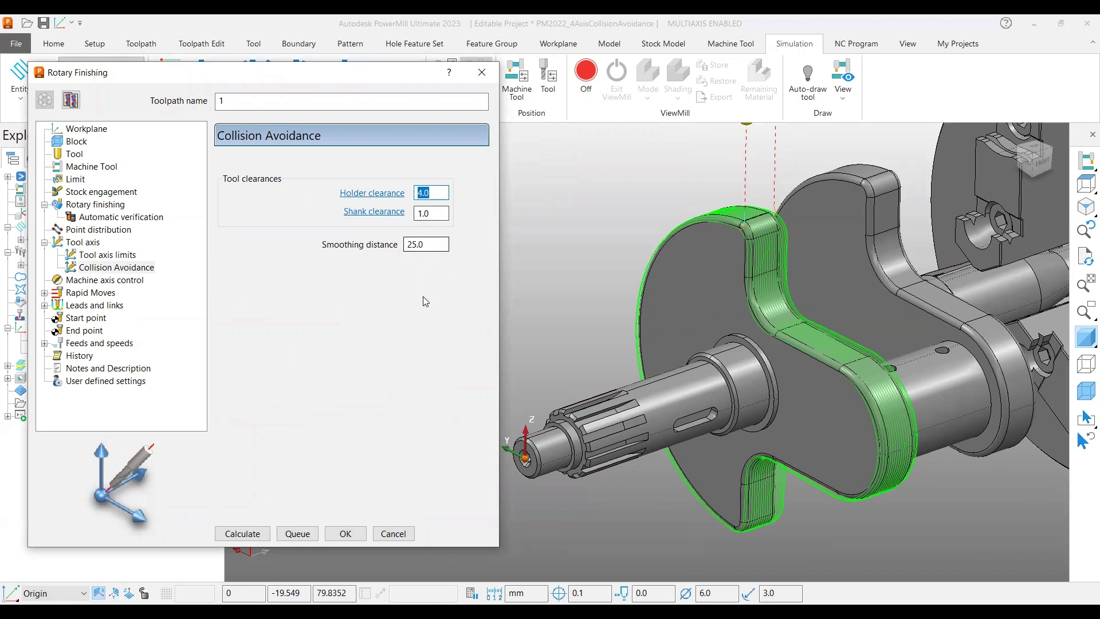
pyautogui.click(426, 244)
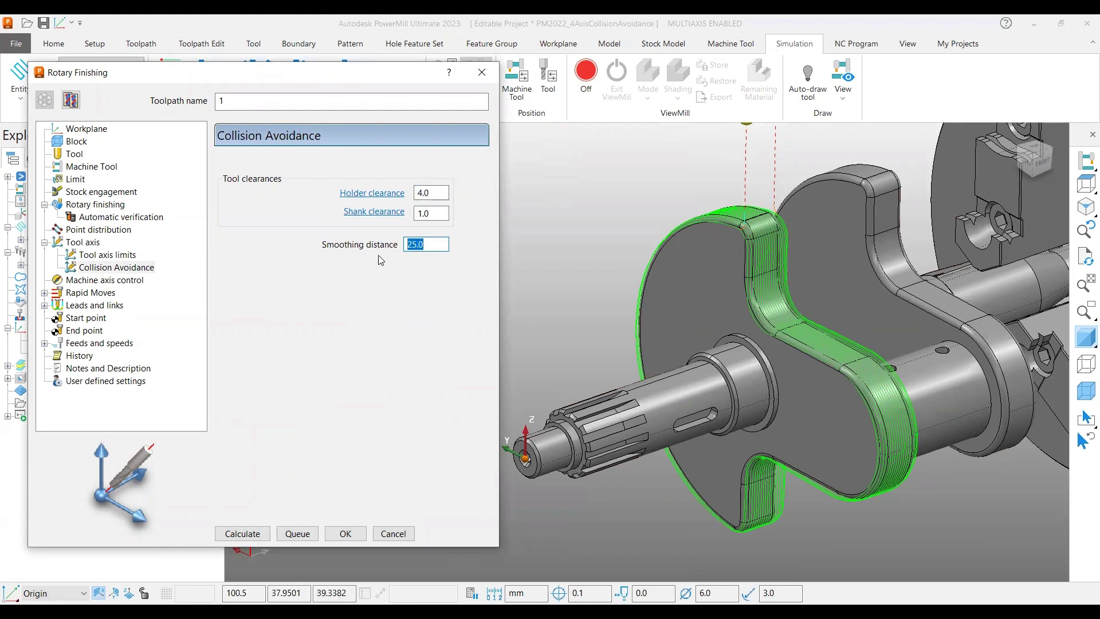
pyautogui.click(424, 245)
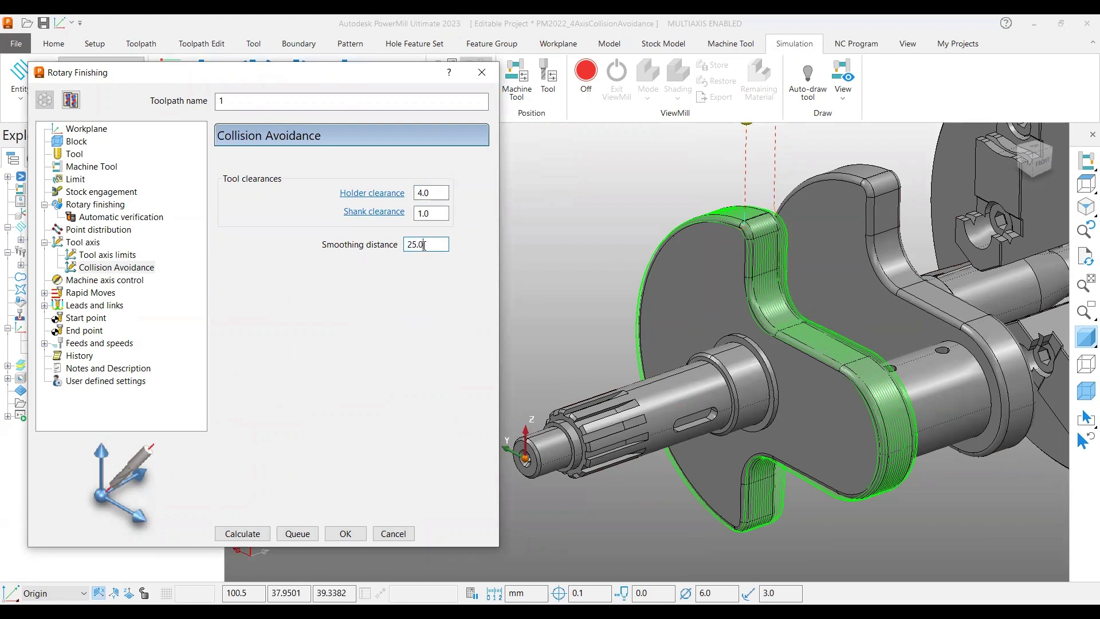
pyautogui.click(255, 533)
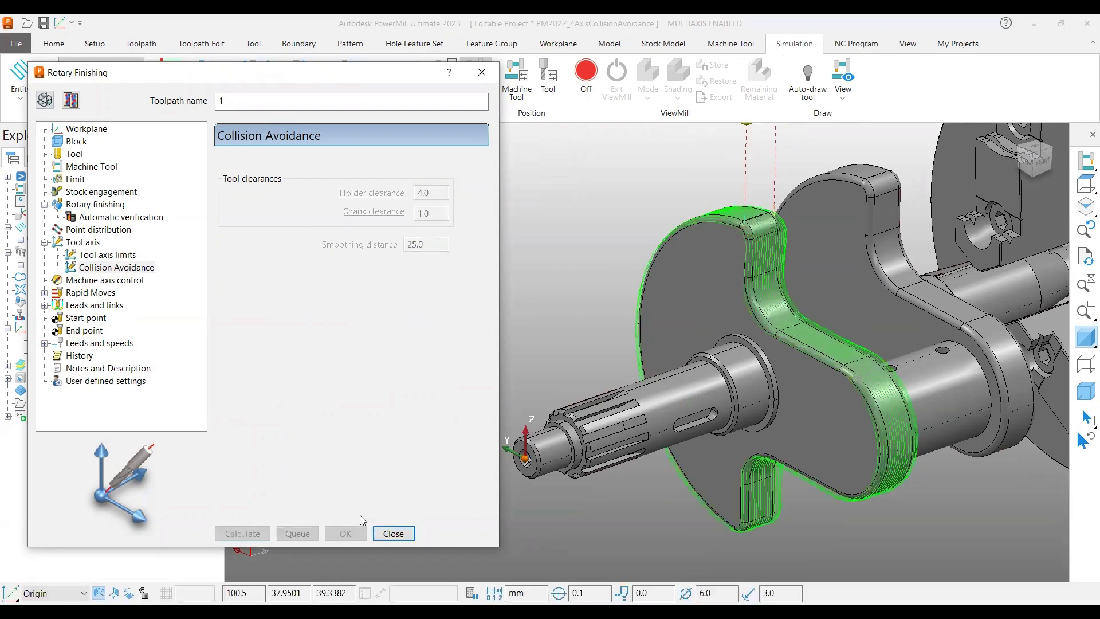
# - Close the rotary finishing settings and set up a simulation starting from toolpath 1
pyautogui.click(394, 534)
pyautogui.scroll(5, 653, 305)
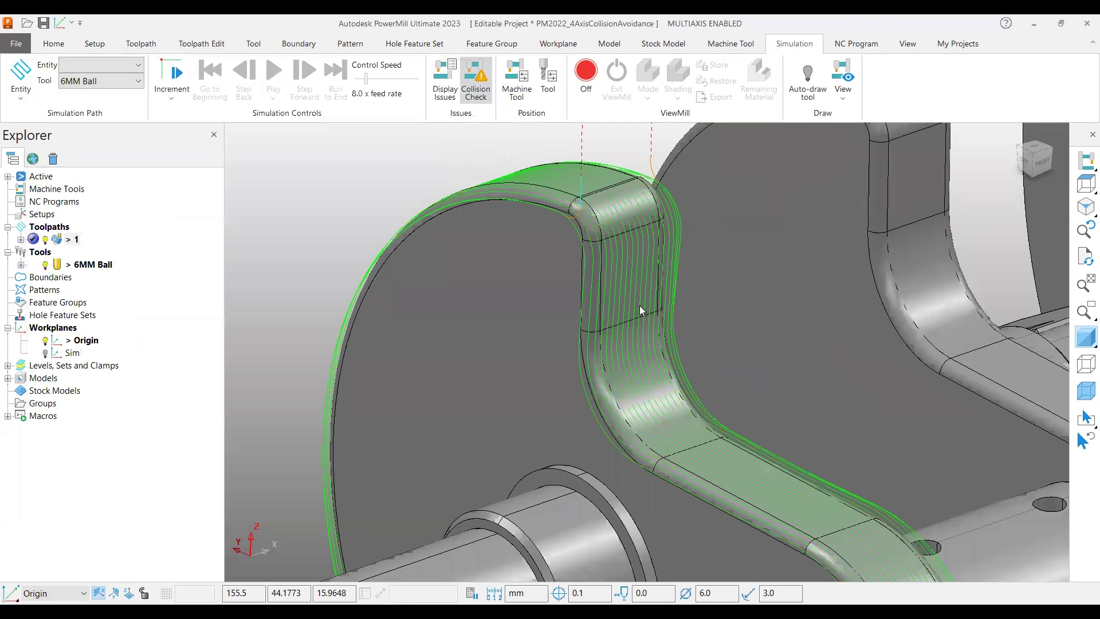
pyautogui.rightClick(640, 305)
pyautogui.click(681, 353)
pyautogui.click(721, 131)
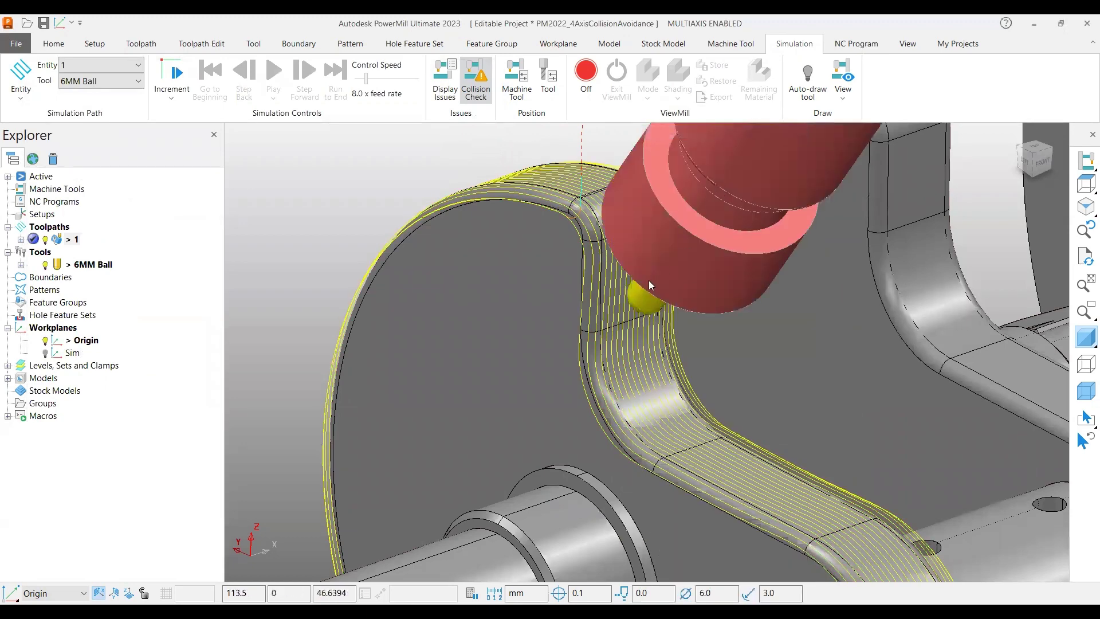
# - Play the toolpath 1 simulation from the LEFT view until the tool clears the crank arm
pyautogui.scroll(-3, 1021, 225)
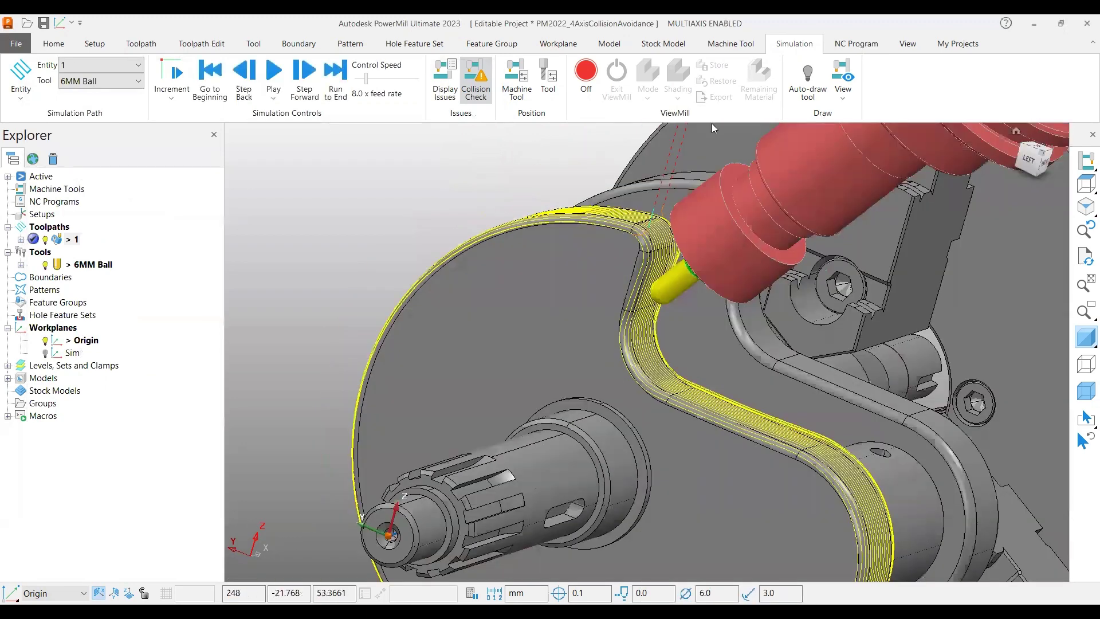
pyautogui.moveTo(589, 263); pyautogui.dragTo(917, 324, button='middle')
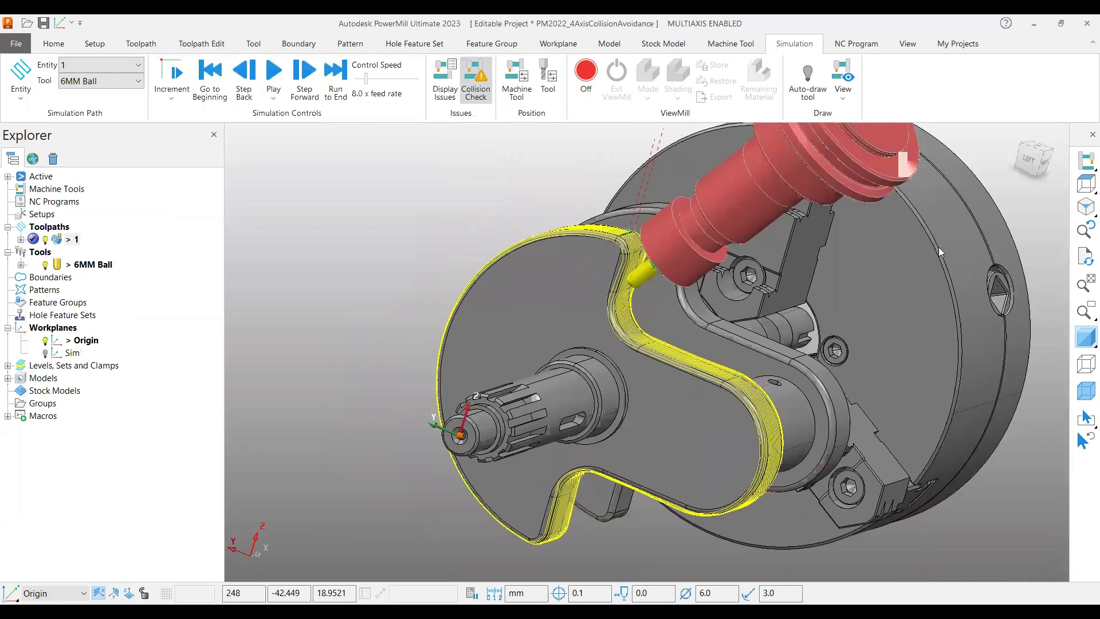
pyautogui.click(1028, 160)
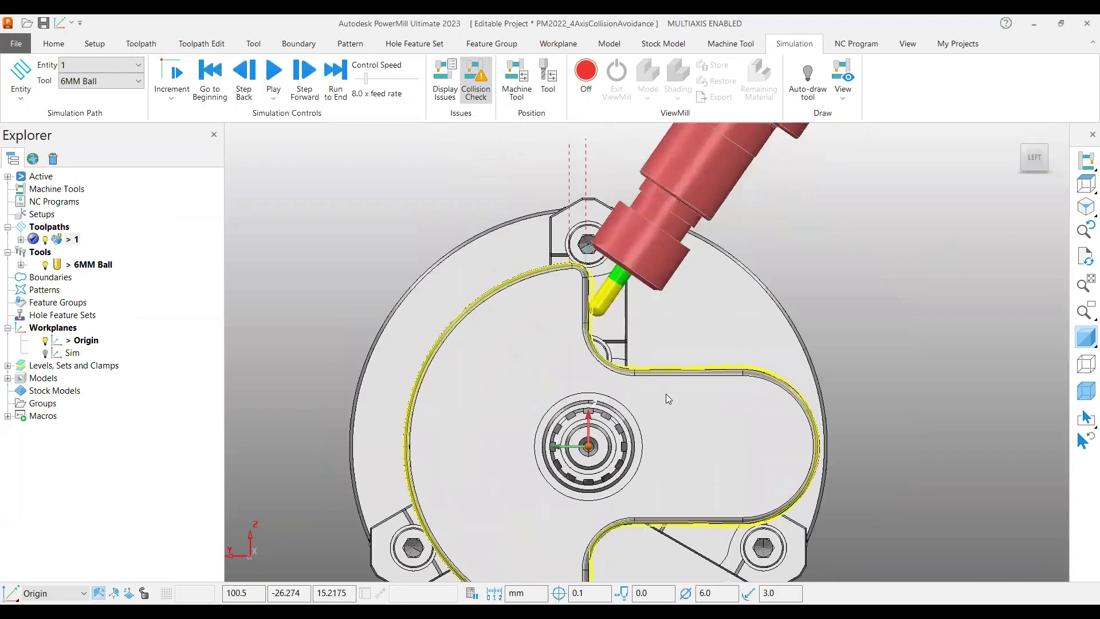
pyautogui.click(273, 70)
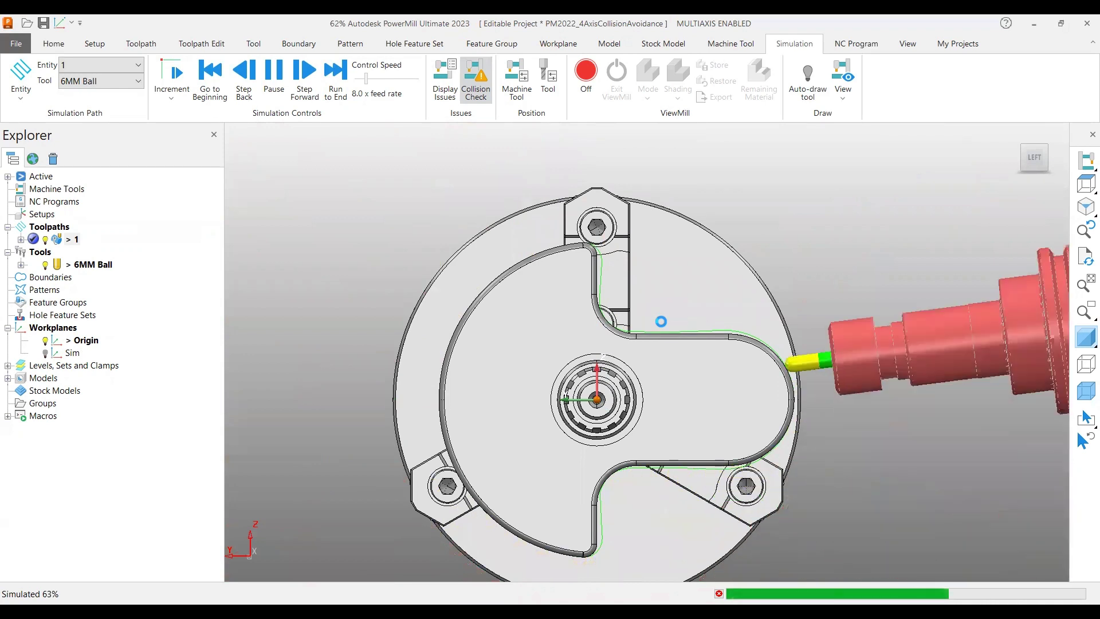
pyautogui.scroll(-3, 797, 266)
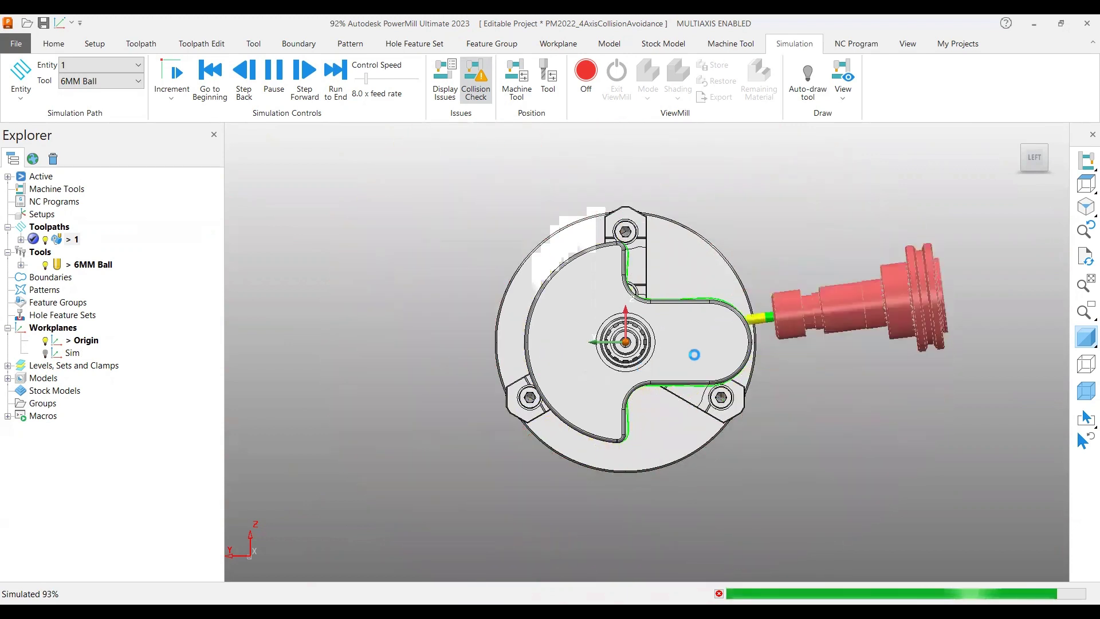
pyautogui.moveTo(798, 397); pyautogui.dragTo(701, 340, button='middle')
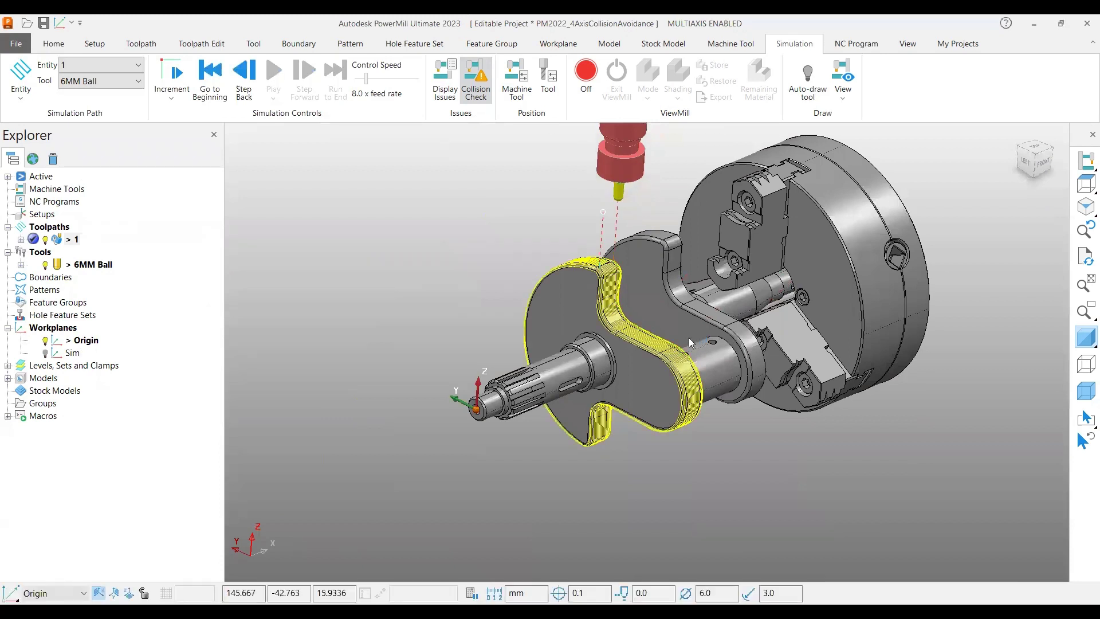
pyautogui.moveTo(693, 338); pyautogui.dragTo(680, 374, button='middle')
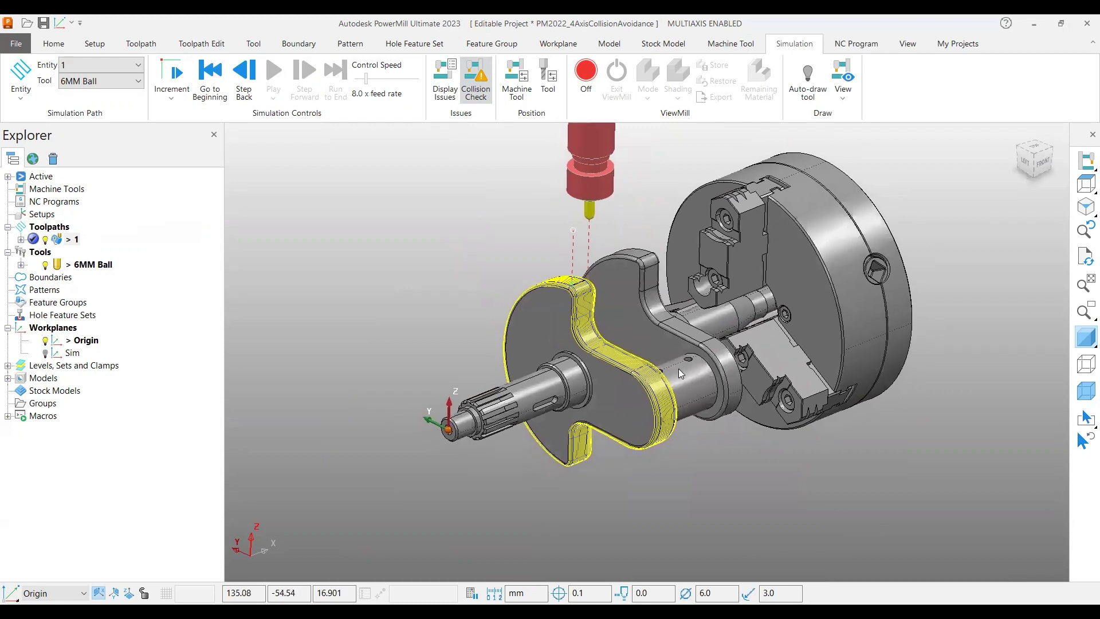